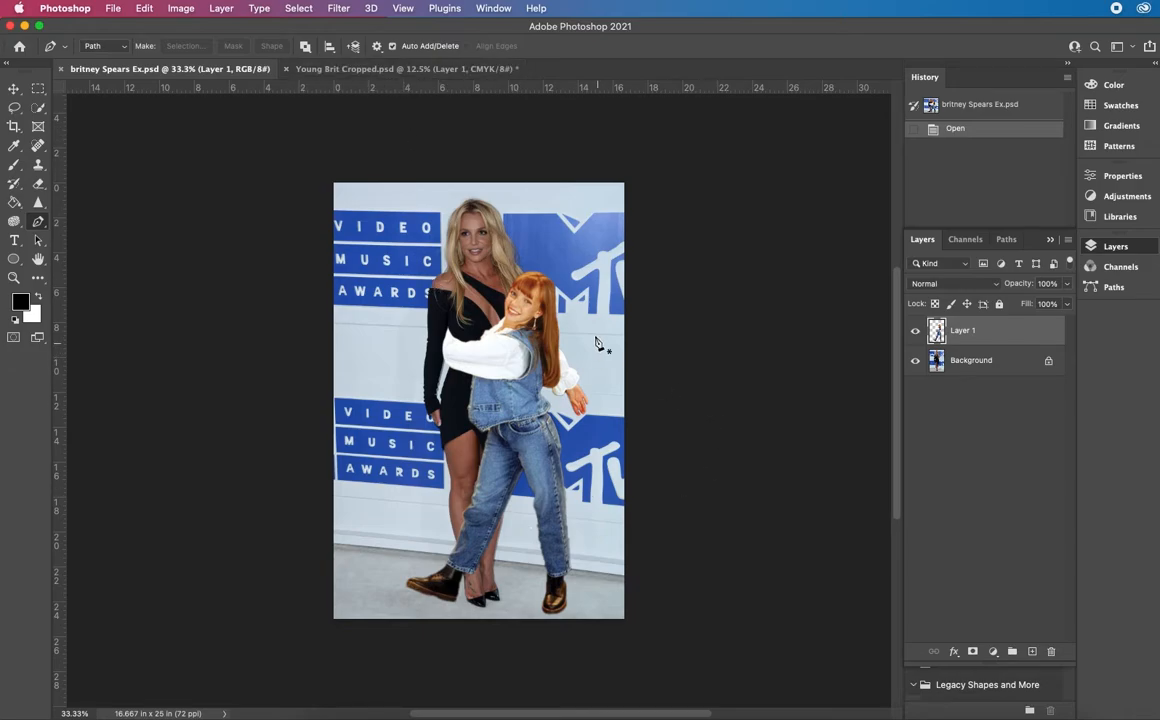
Hide the Background layer in Young Brit Cropped.psd so only the cut-out figure shows on transparency
click(377, 69)
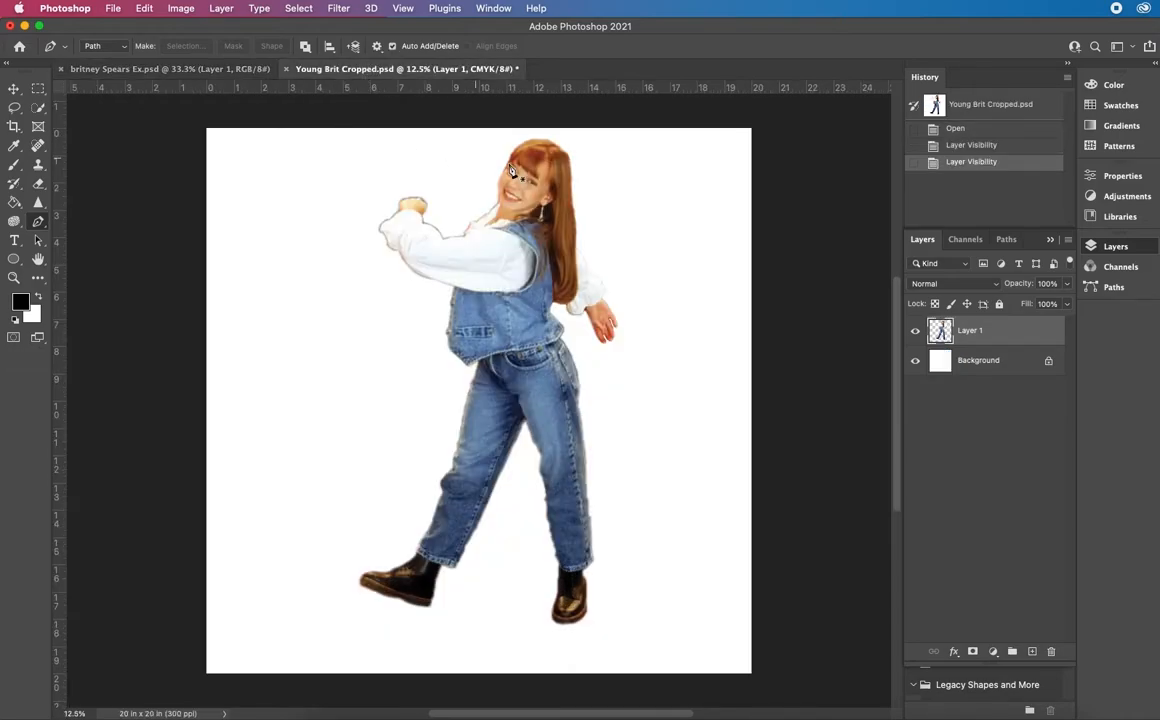
click(915, 361)
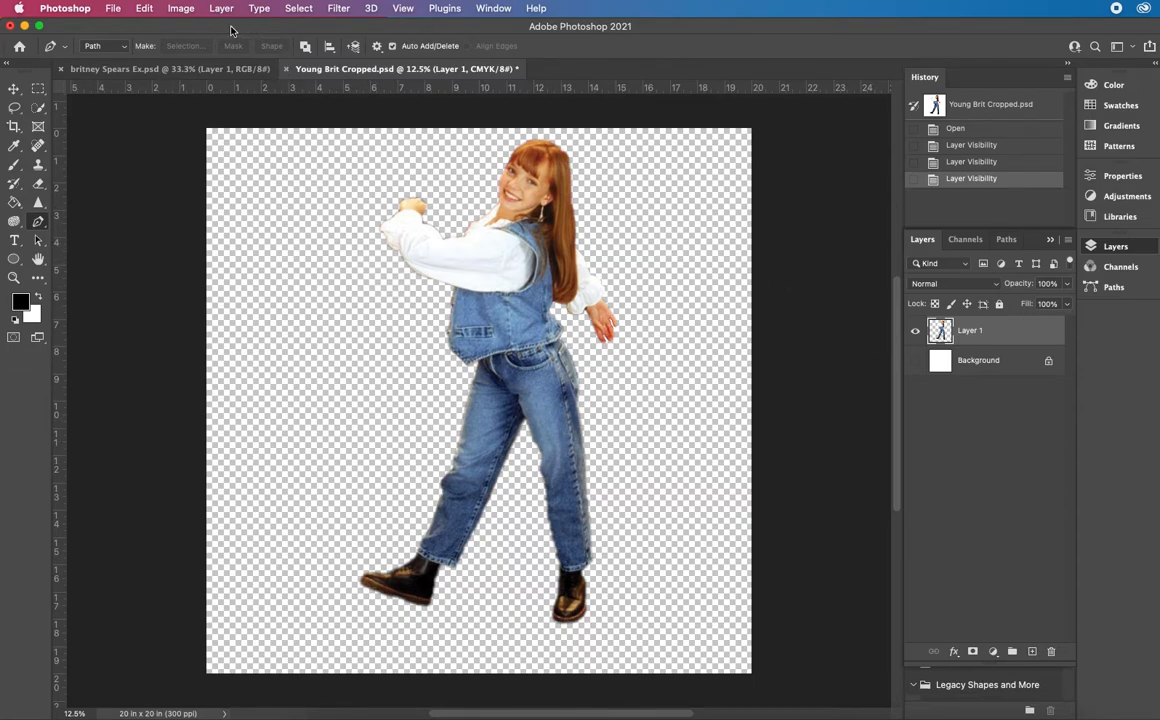
Start a Color Balance adjustment on Layer 1, setting midtones to about -16, +11, +21 and highlights to about -16, -16, +16
click(181, 9)
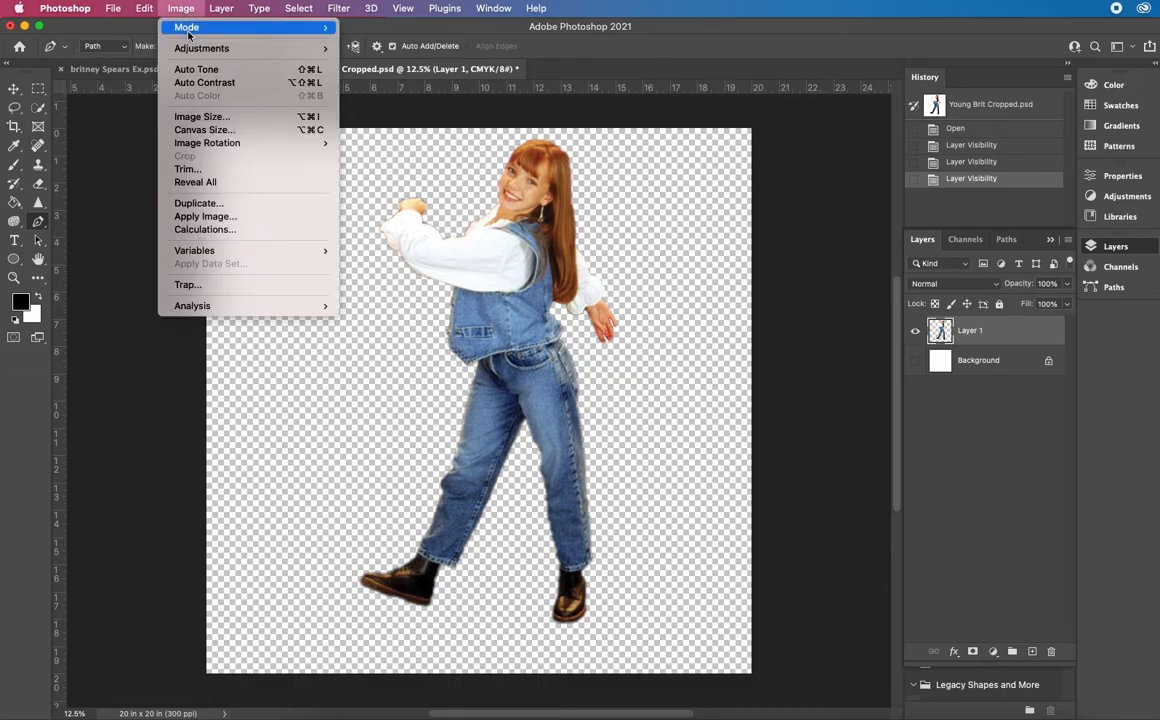
mouse_move(193, 50)
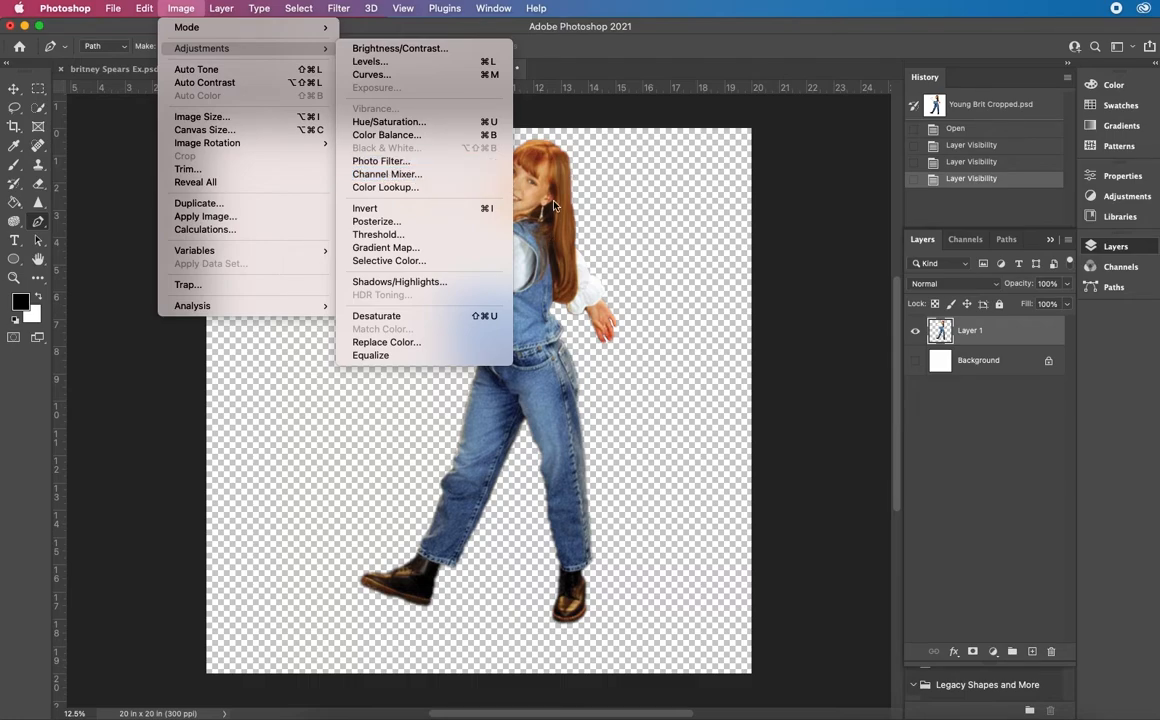
click(440, 135)
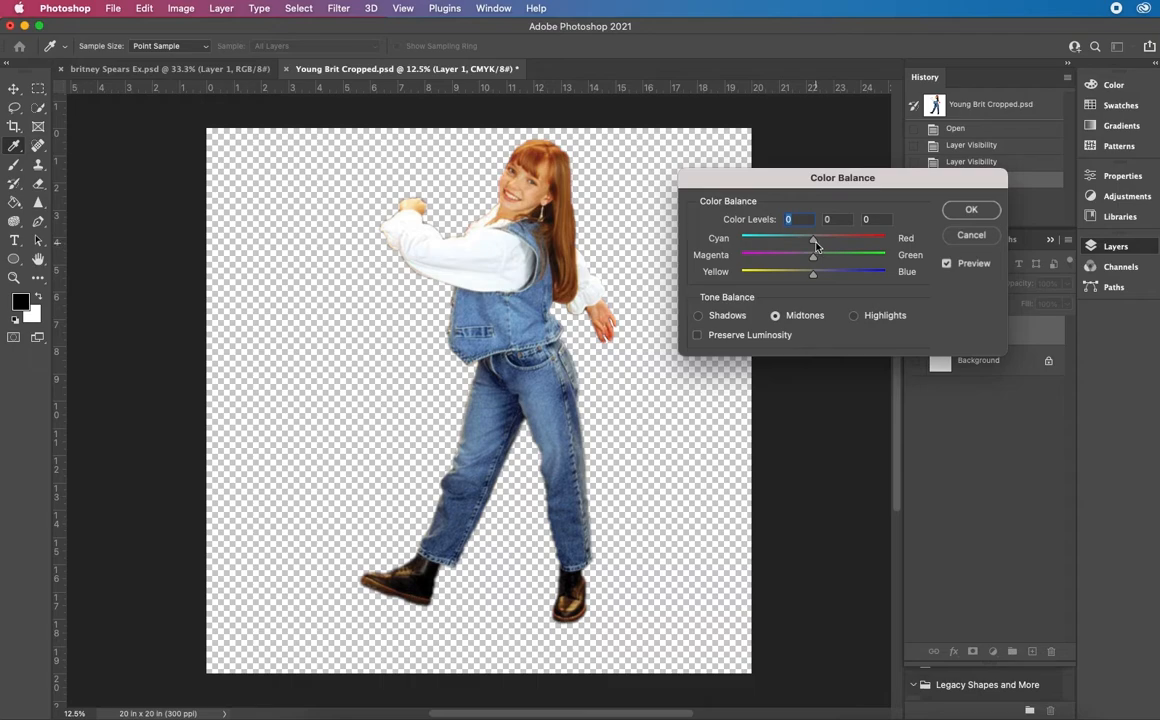
drag(816, 244, 825, 280)
click(853, 316)
Set the Color Balance shadows of Layer 1 to about -16, +25, +37, toward cyan, green and blue
click(728, 314)
drag(813, 242, 841, 280)
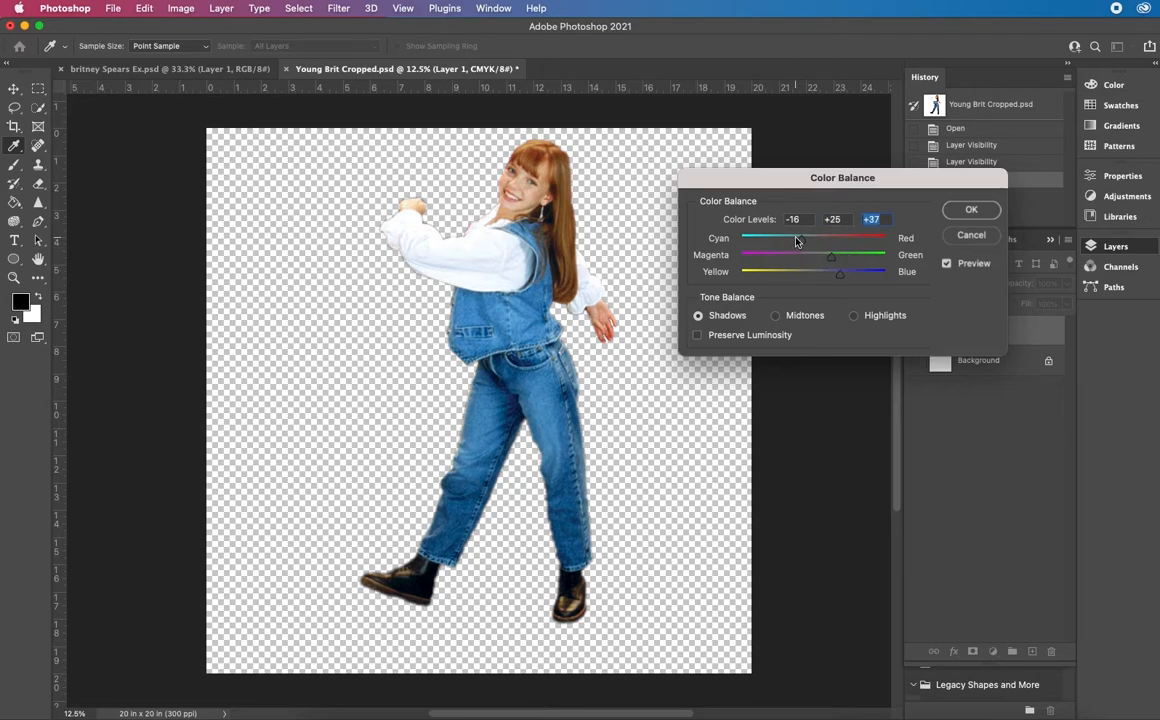
drag(801, 240, 797, 243)
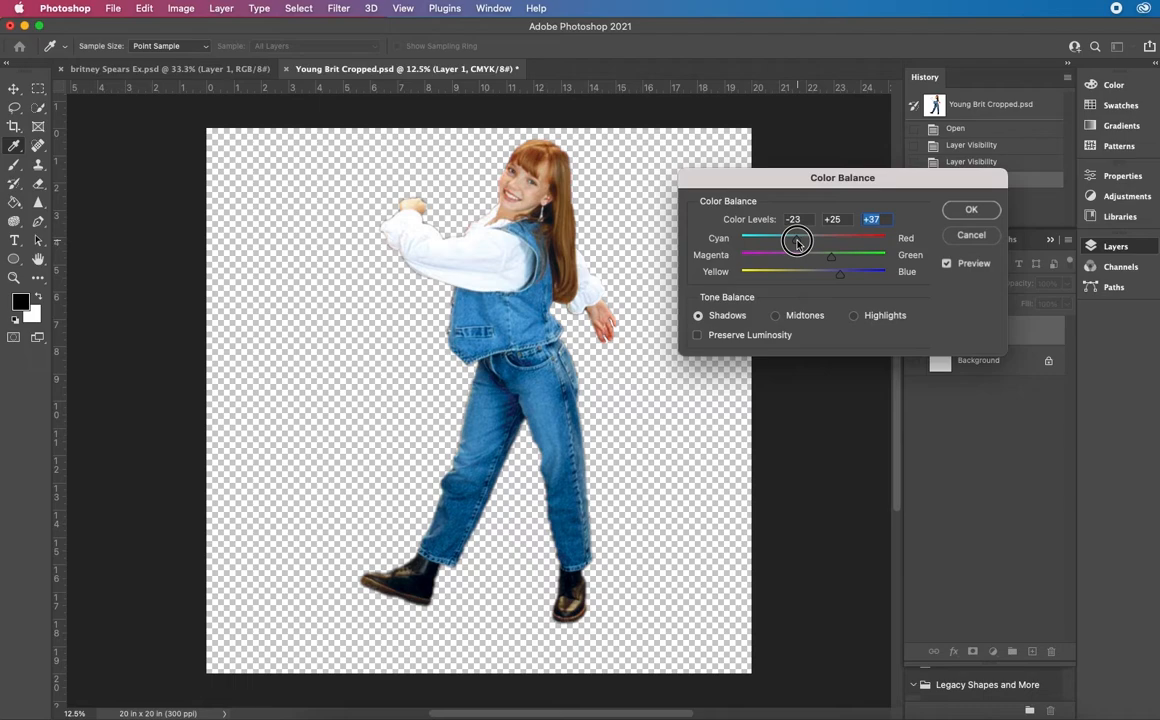
Set the Color Balance midtones to about -26, +19, +36, readjust the highlights, and apply the correction to Layer 1
click(775, 315)
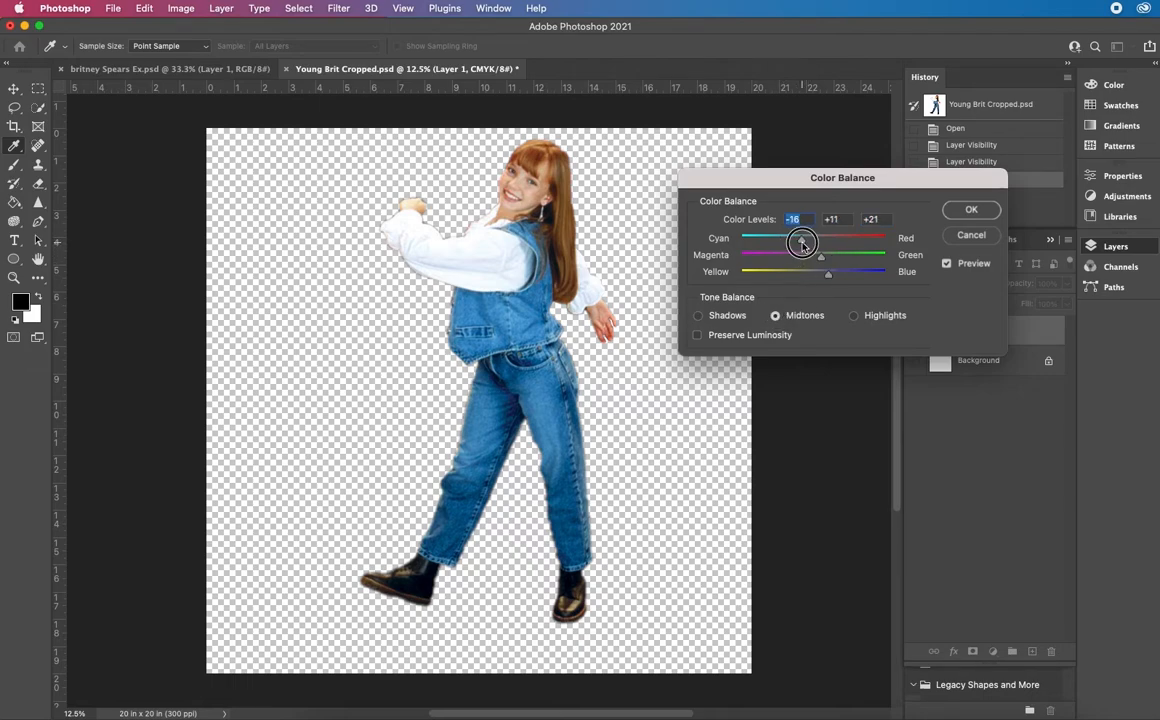
drag(803, 245, 840, 280)
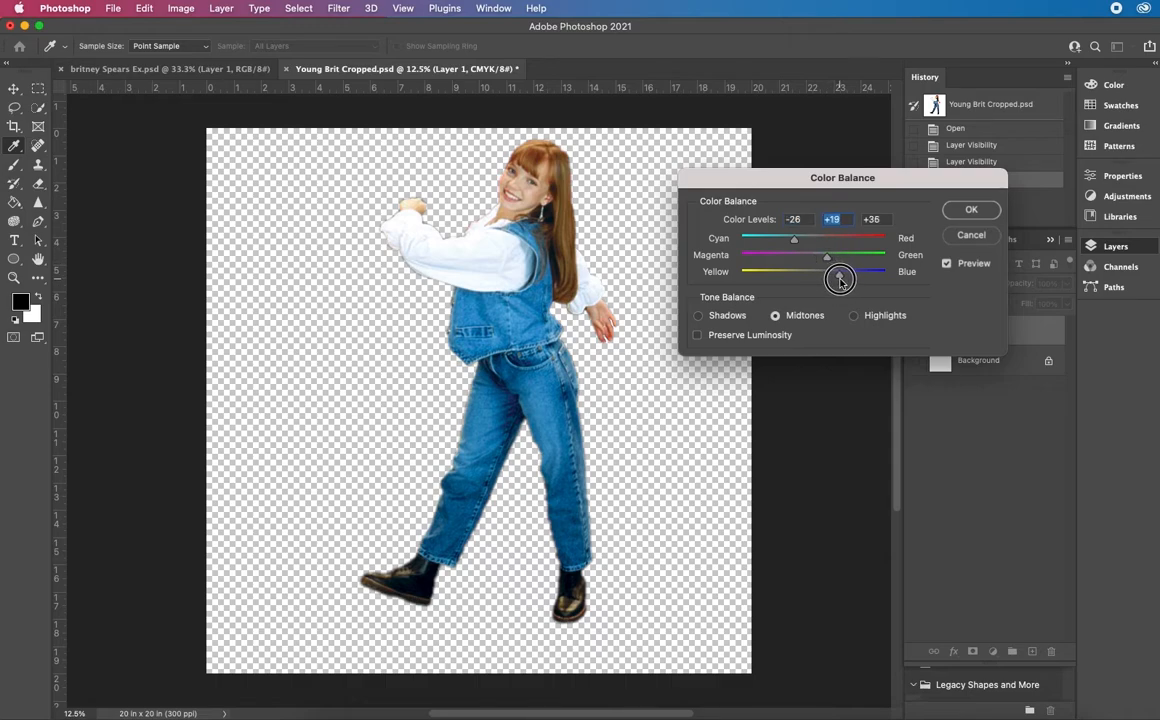
click(853, 315)
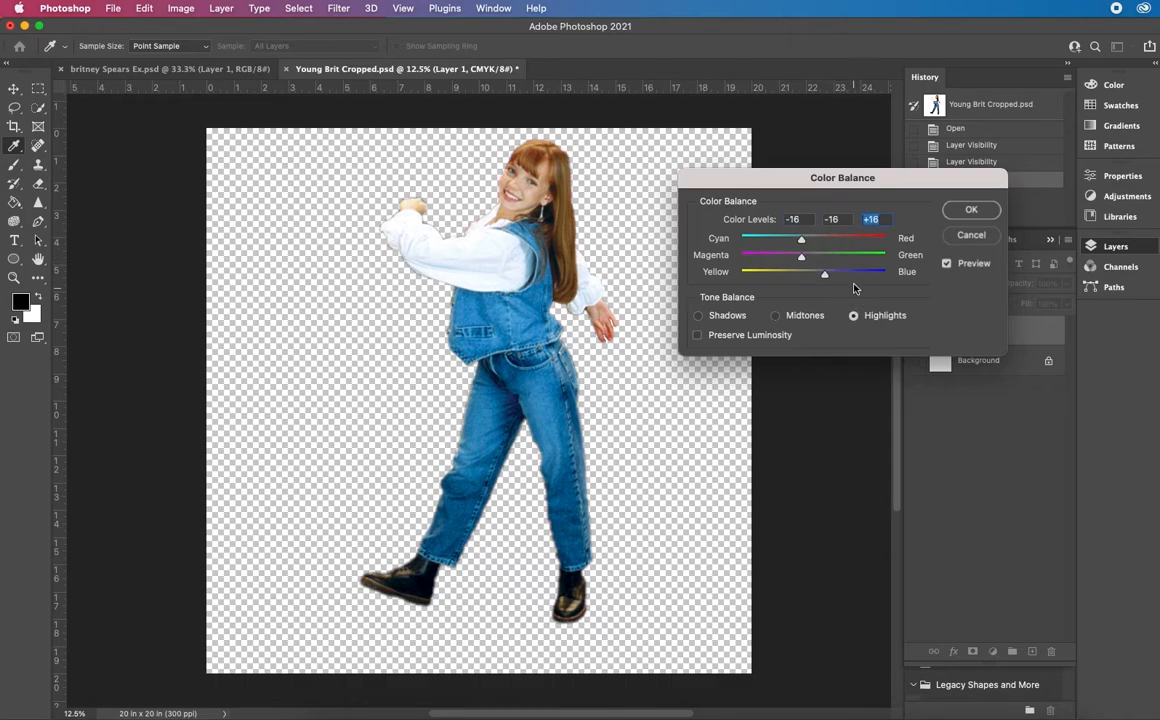
drag(827, 276, 790, 240)
click(958, 216)
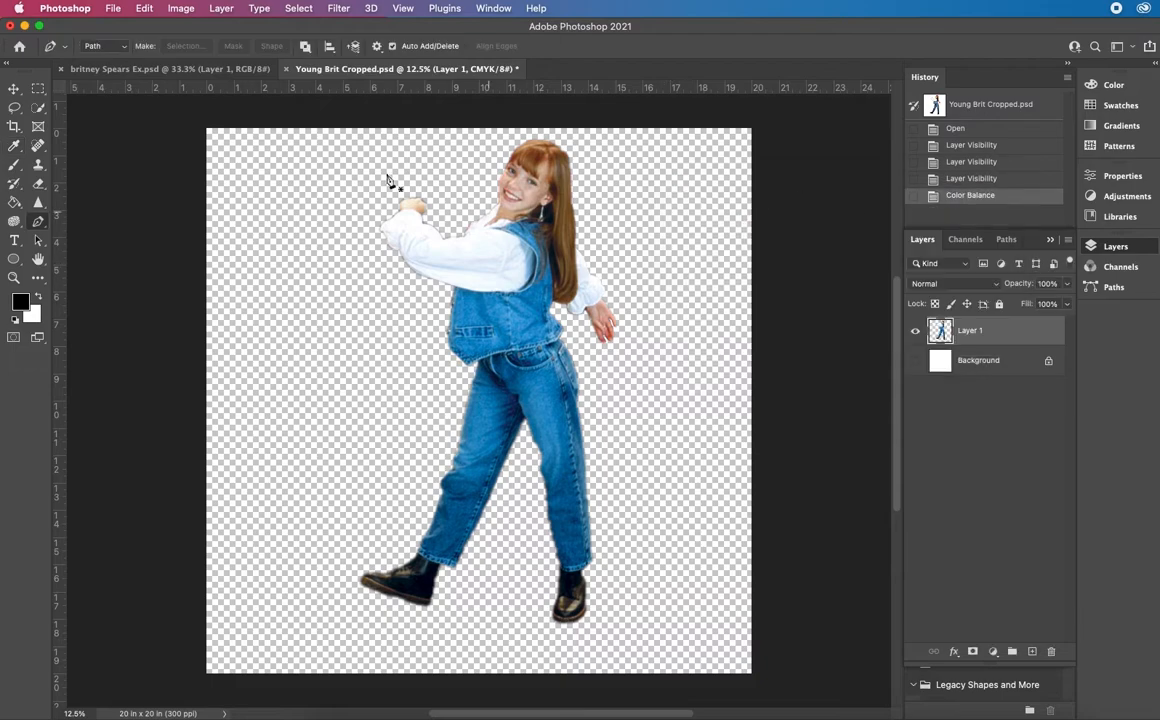
Copy the color-corrected figure into britney Spears Ex.psd and move it down until its head is over the photo
click(15, 88)
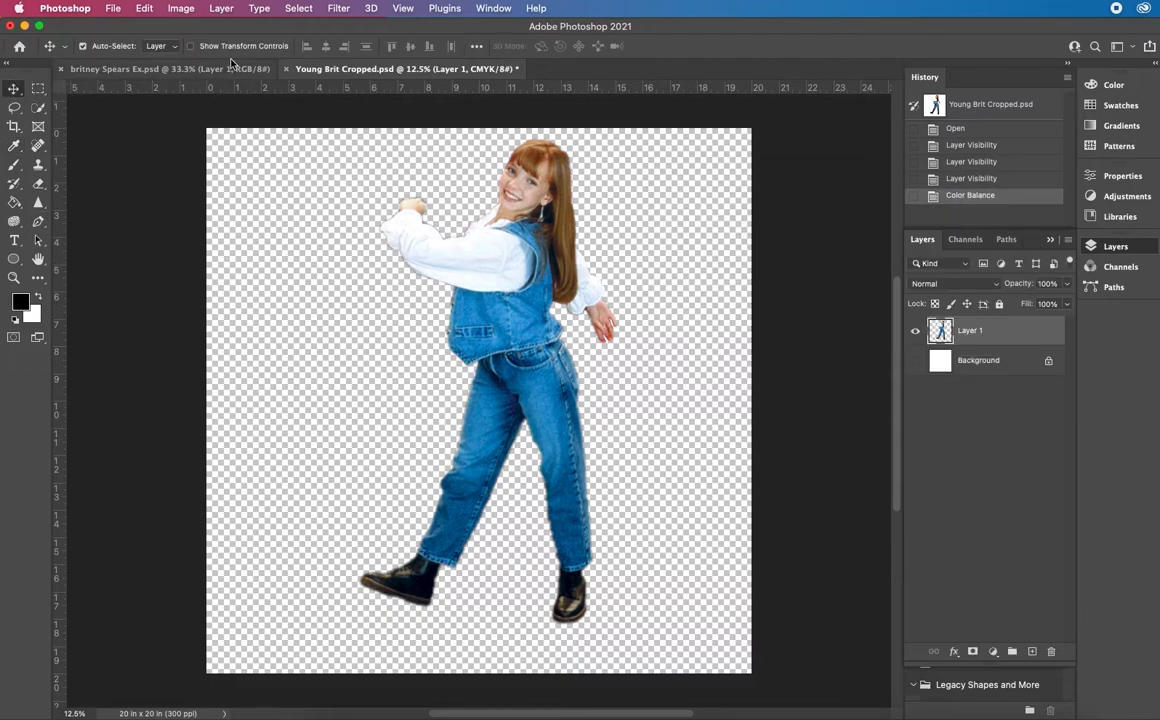
drag(477, 233, 377, 464)
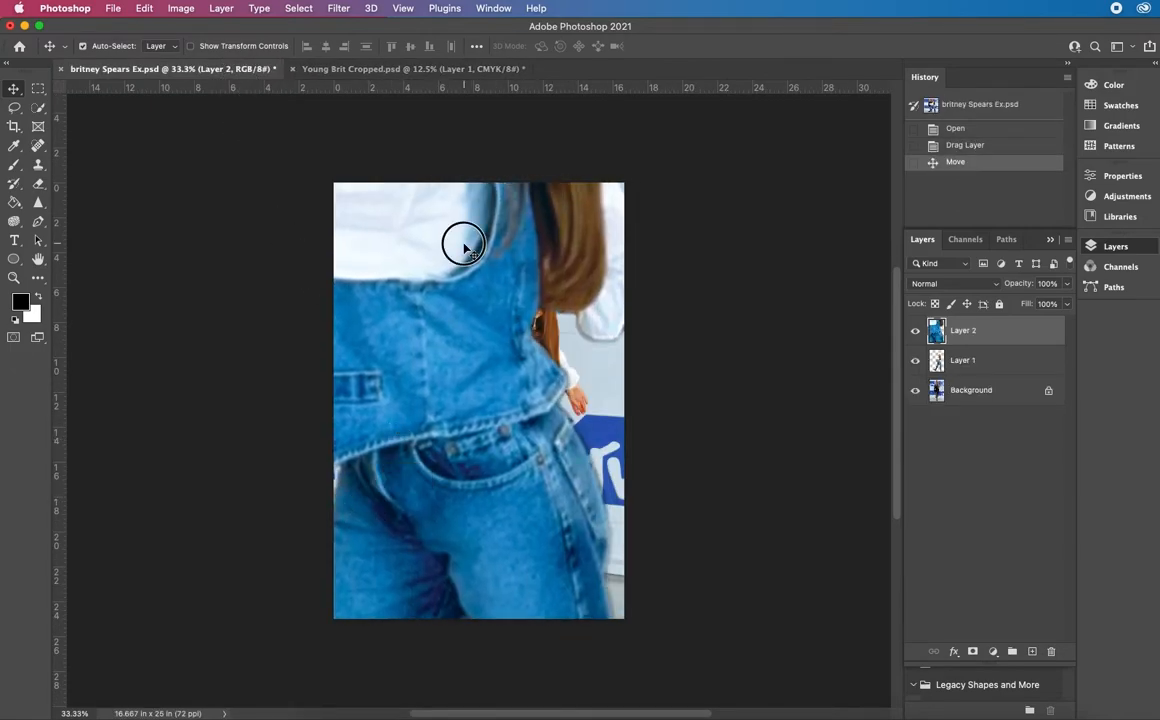
drag(464, 236, 476, 441)
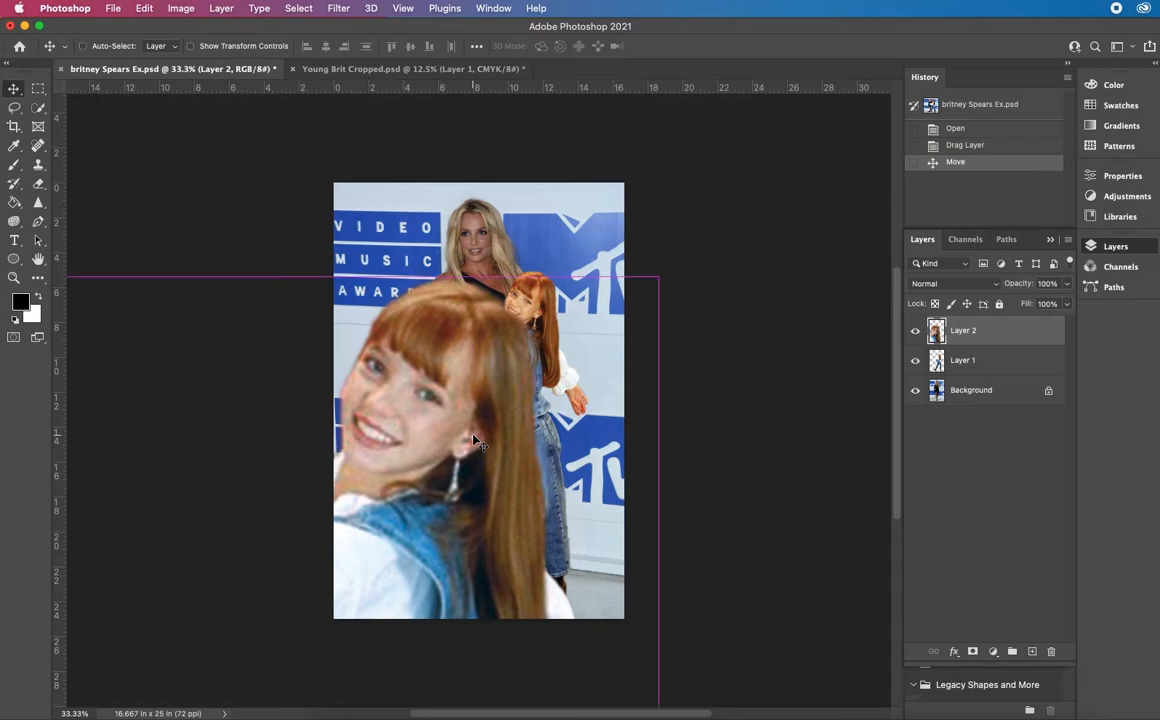
Scale the copied figure to about 50.59% with Free Transform and place it over the lower part of the photo
key(super+t)
drag(660, 280, 466, 597)
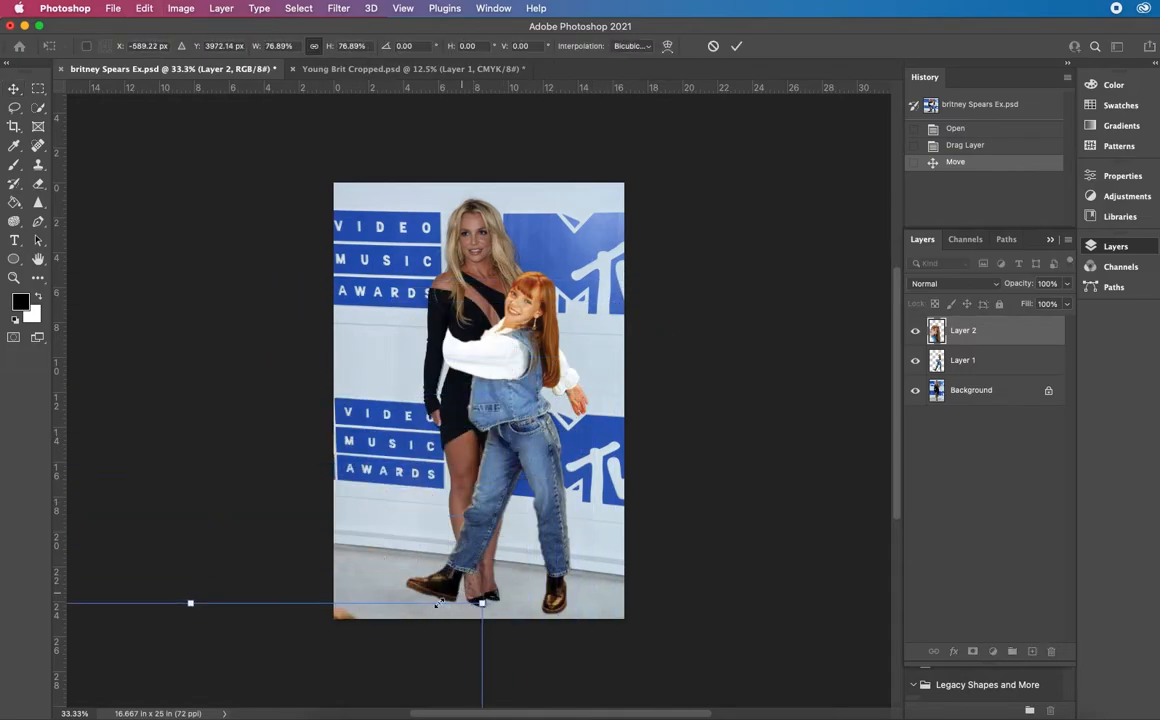
drag(382, 666, 511, 320)
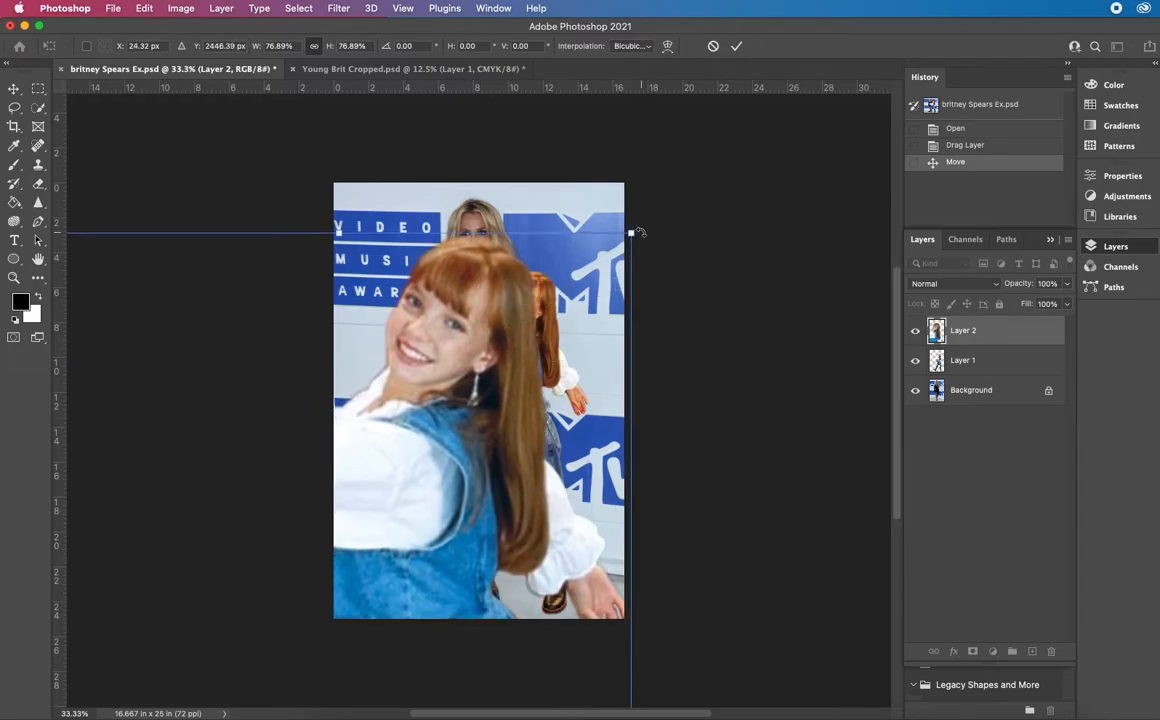
drag(632, 235, 628, 416)
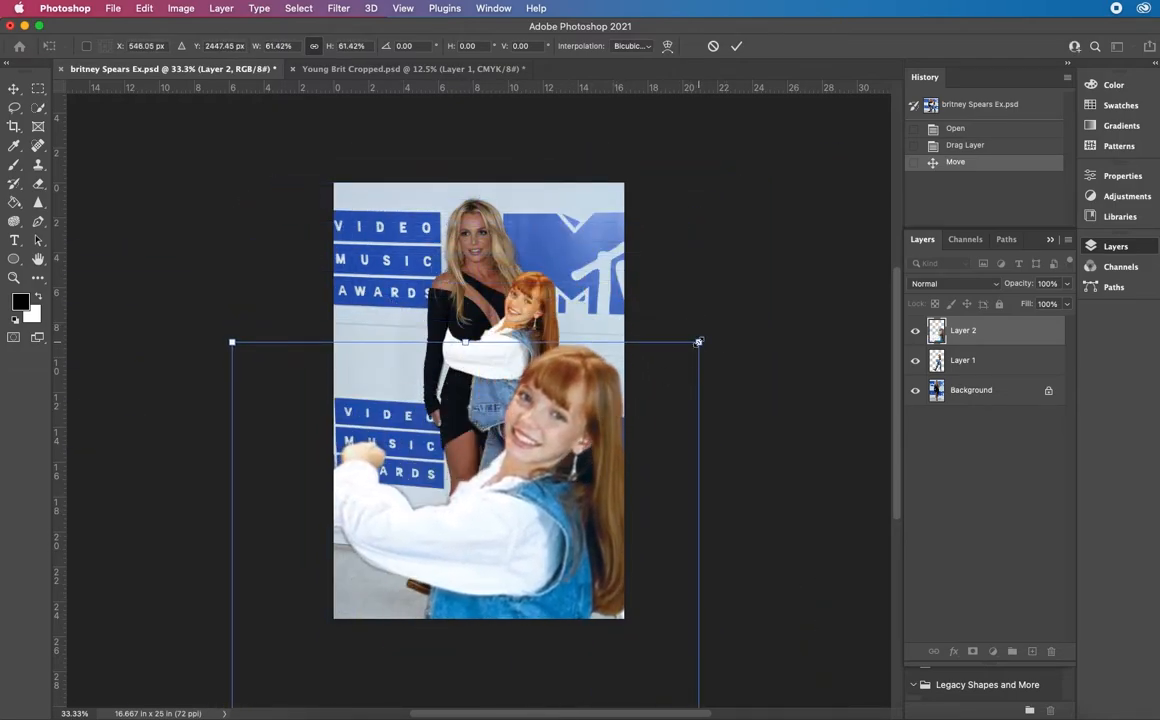
drag(698, 342, 591, 483)
drag(500, 544, 583, 331)
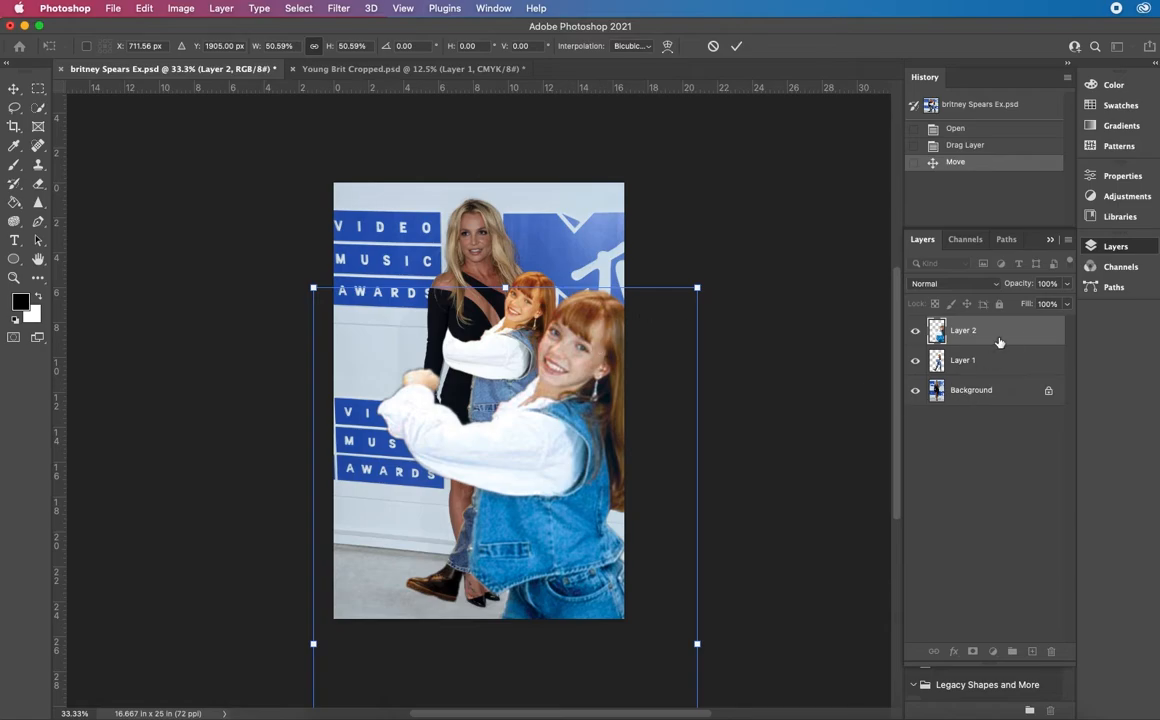
key(Return)
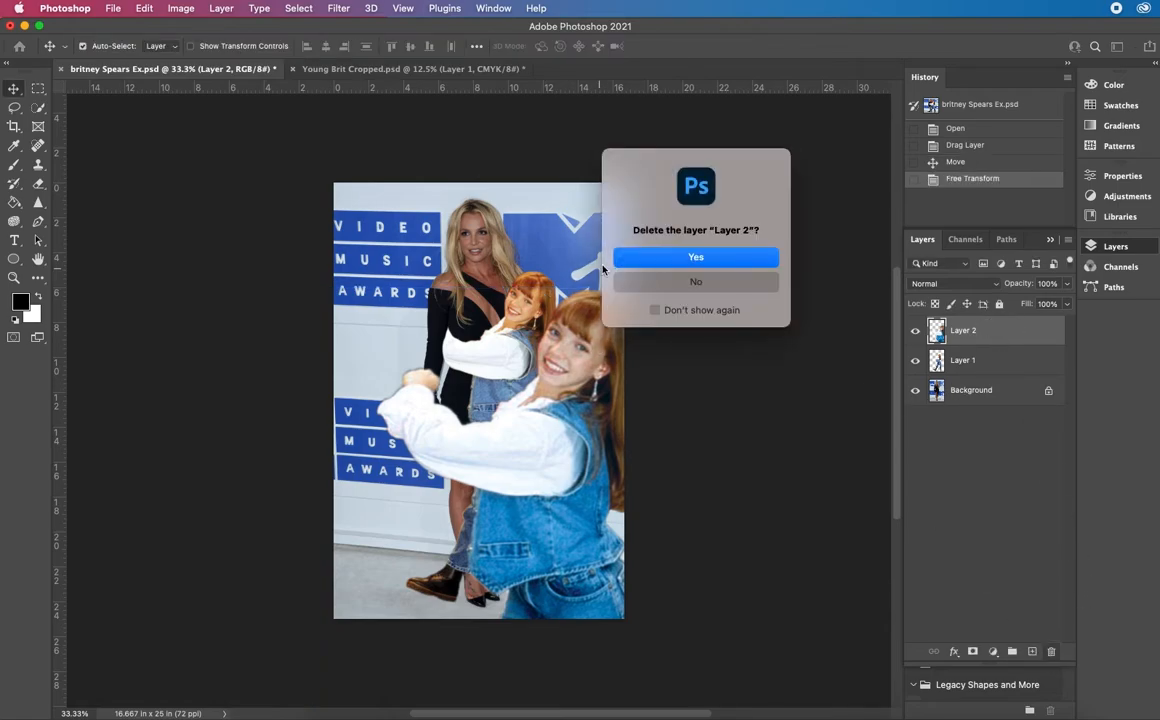
Delete Layer 2 from britney Spears Ex.psd and go back to Young Brit Cropped.psd
key(Return)
click(398, 69)
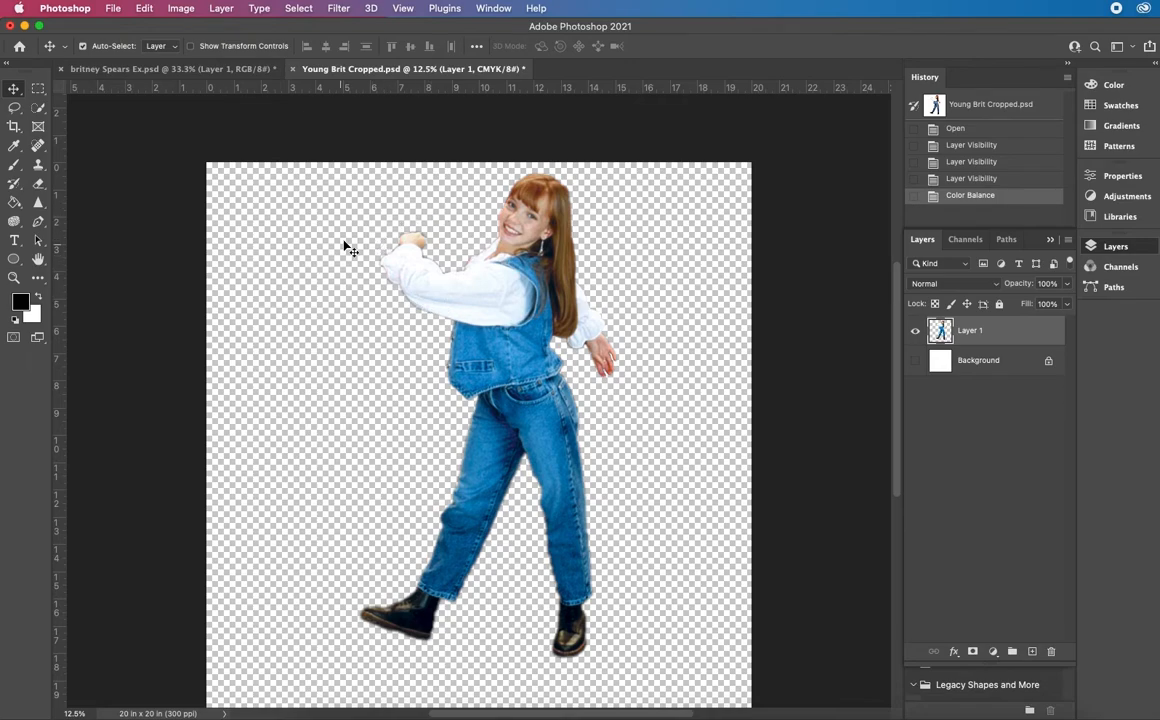
click(217, 73)
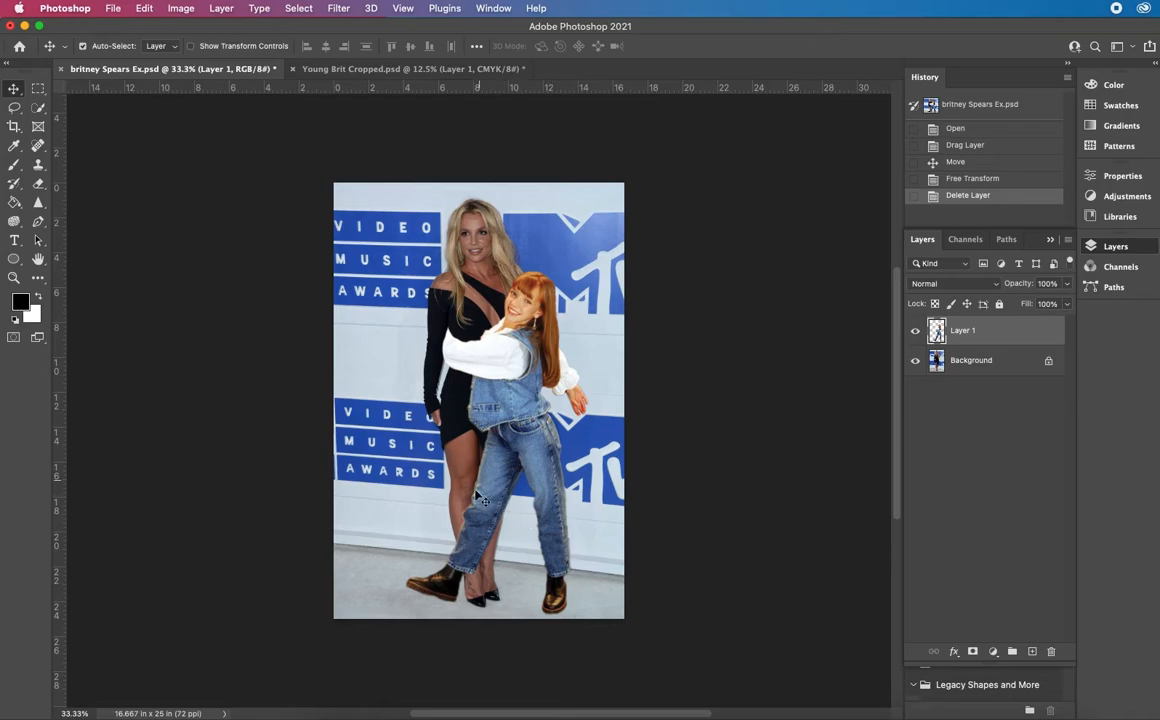
click(419, 70)
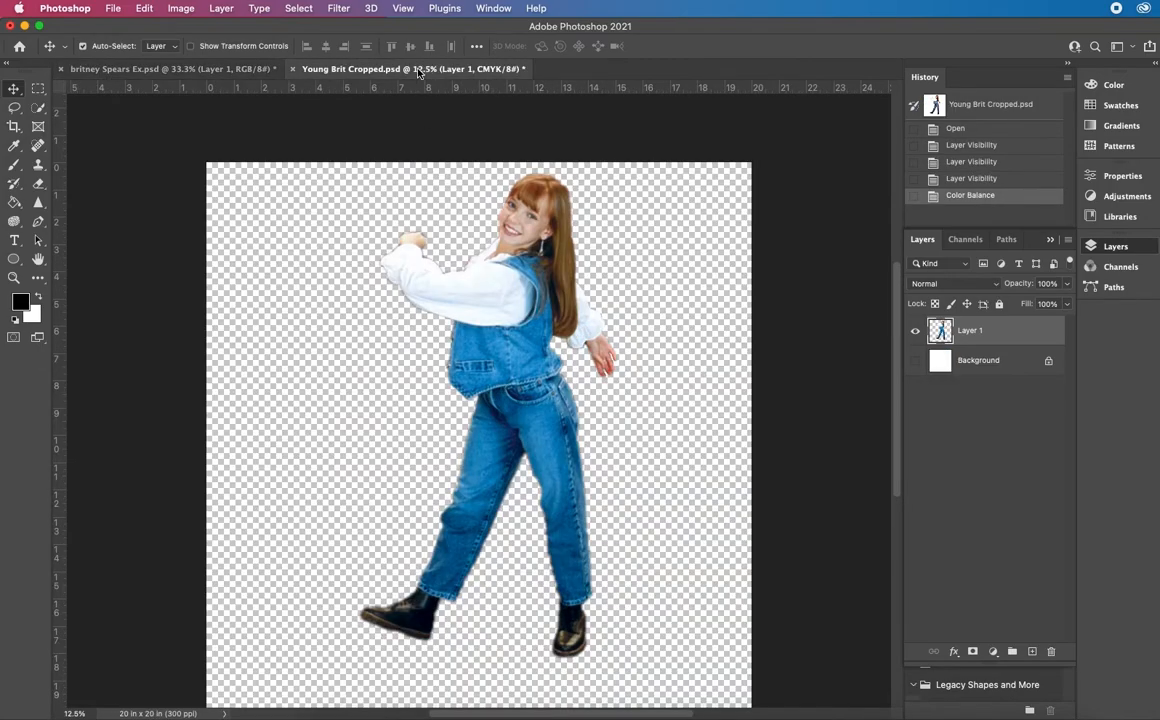
Darken the hair near the crown using the Burn Tool with a 43 px brush, Highlights range and 100% exposure
click(14, 223)
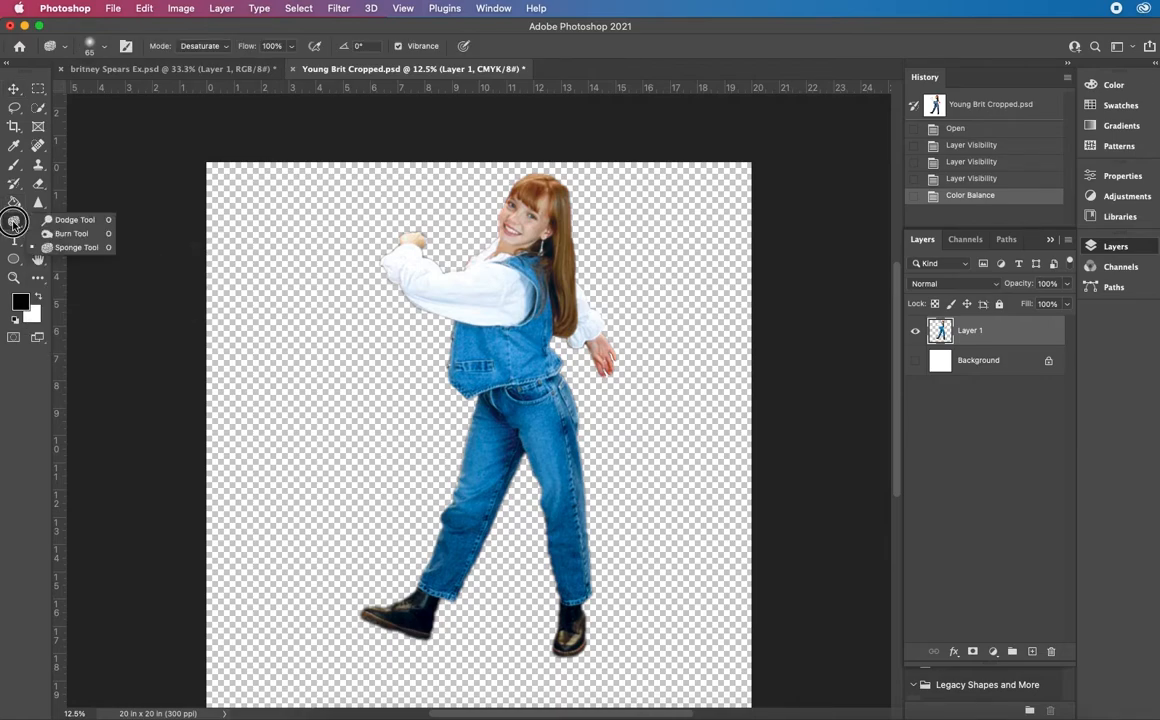
click(62, 234)
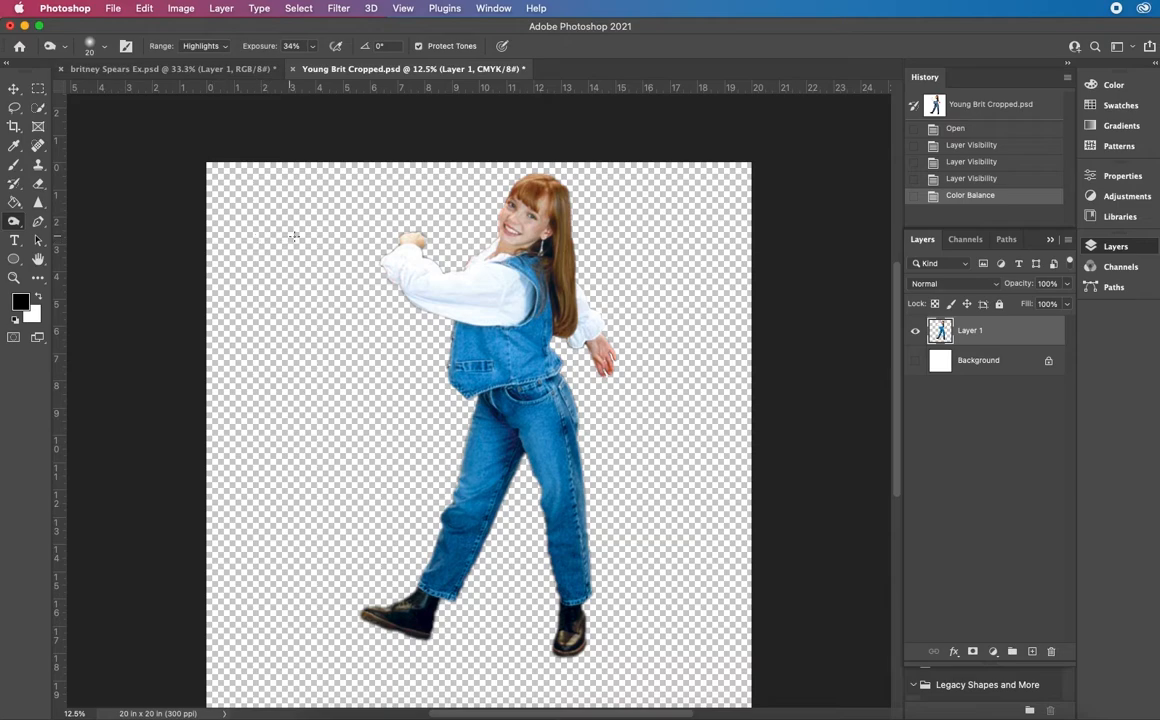
click(96, 45)
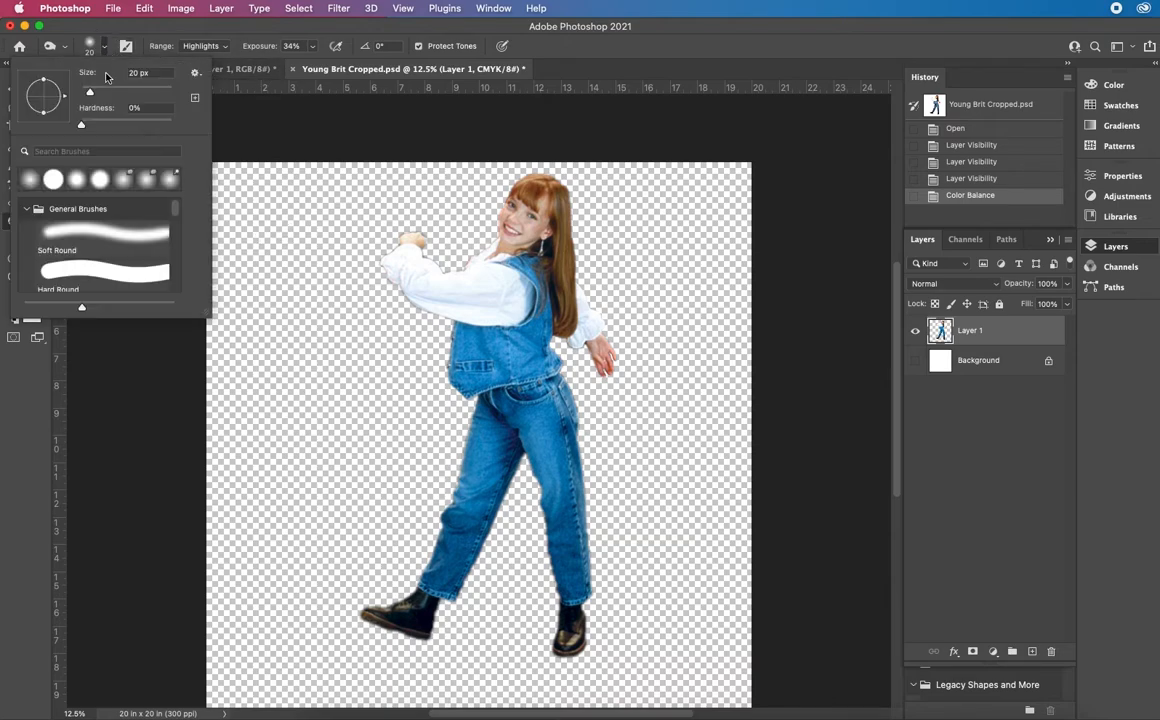
click(100, 91)
key(super+plus)
key(super+plus)
scroll(406, 205, up, 5)
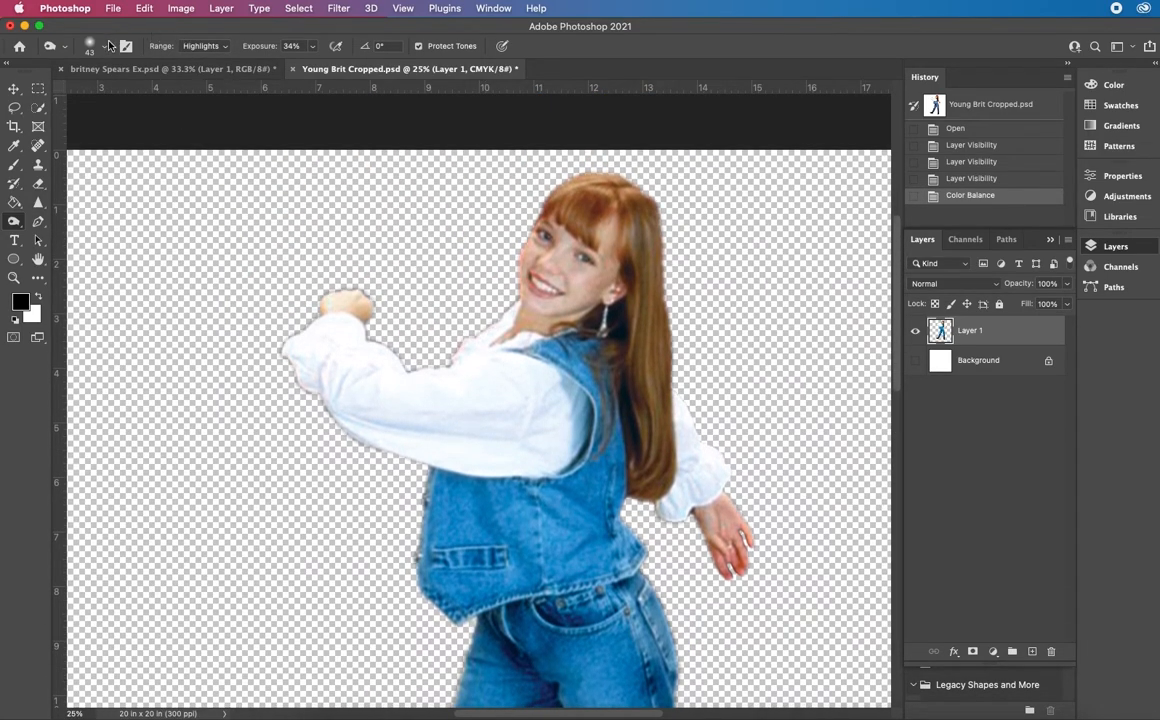
click(220, 52)
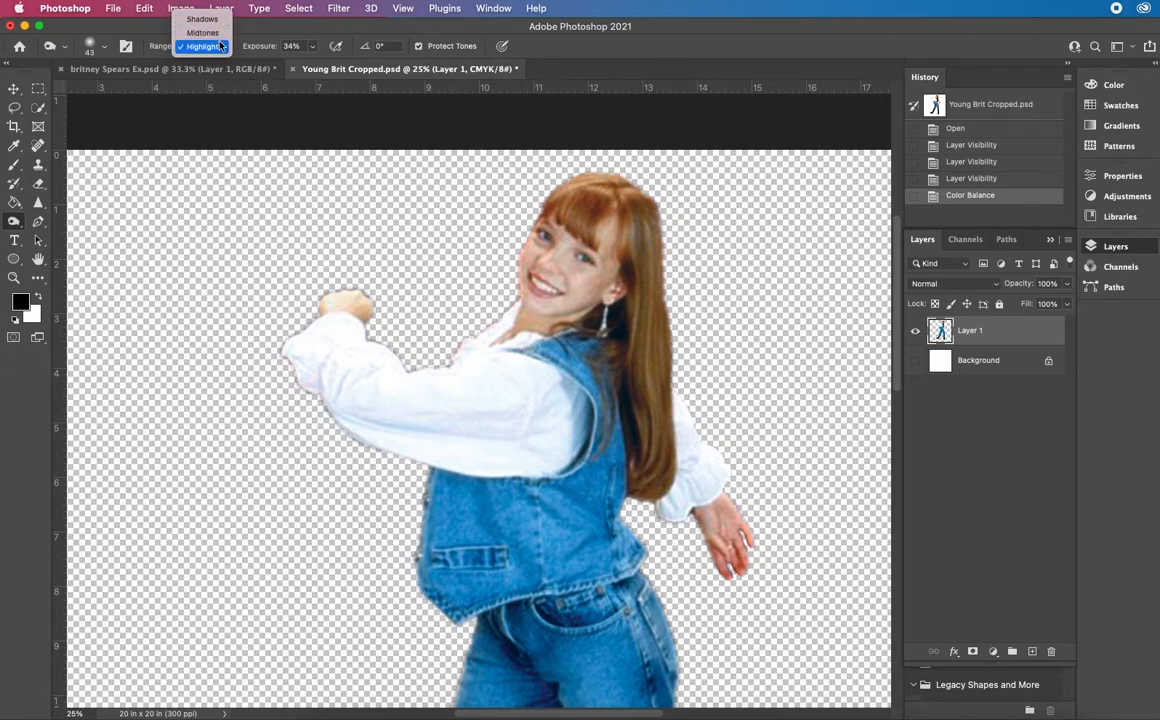
click(221, 48)
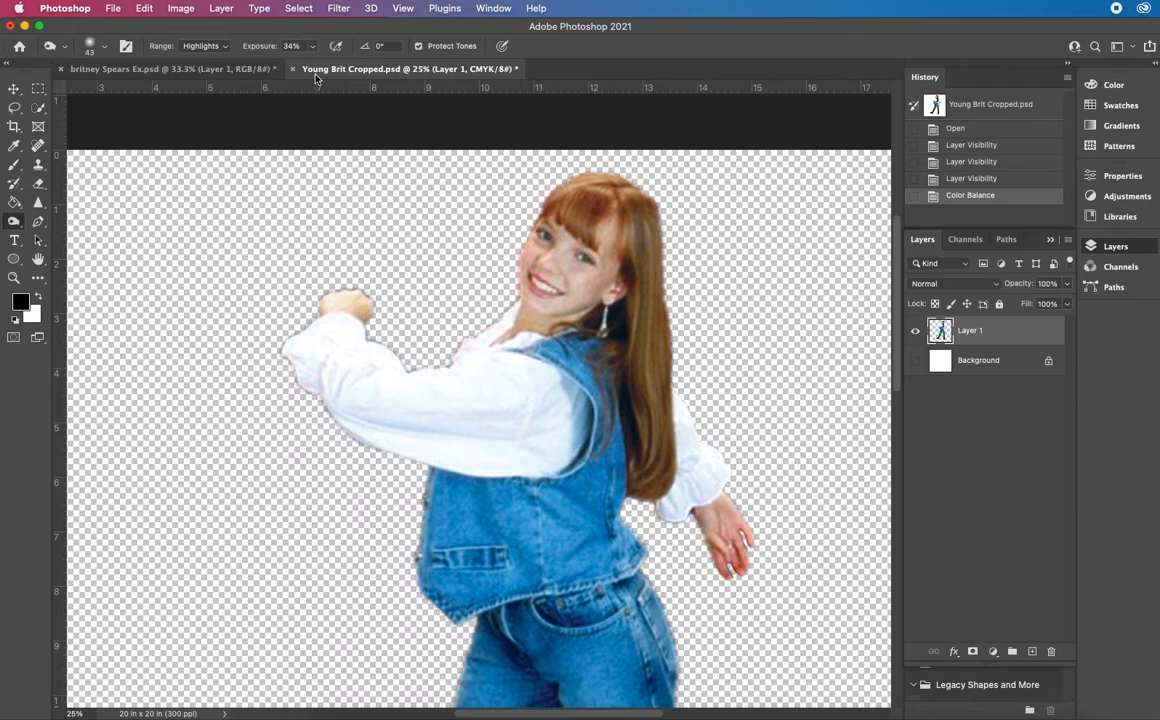
click(311, 48)
drag(313, 64, 479, 143)
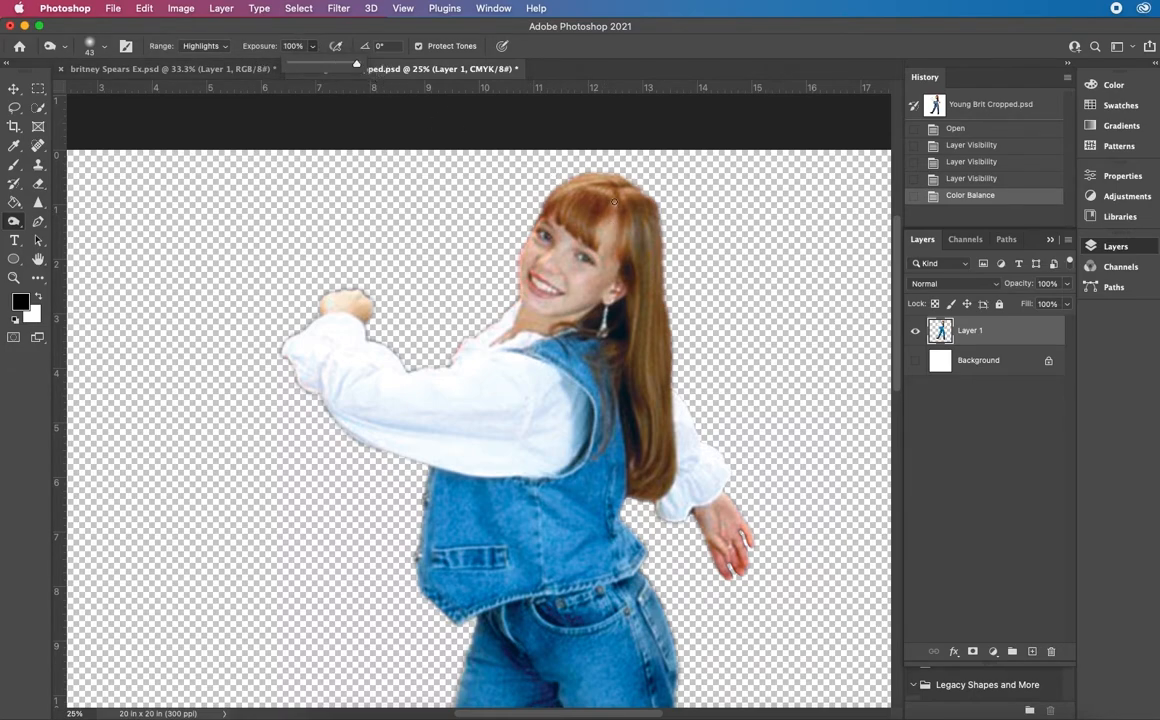
mouse_move(612, 191)
mouse_down()
mouse_move(557, 202)
mouse_move(580, 233)
mouse_move(593, 225)
mouse_move(586, 240)
mouse_move(588, 212)
mouse_move(580, 231)
mouse_move(563, 224)
mouse_move(577, 186)
mouse_move(599, 196)
mouse_move(588, 189)
mouse_move(608, 217)
mouse_move(604, 235)
mouse_up()
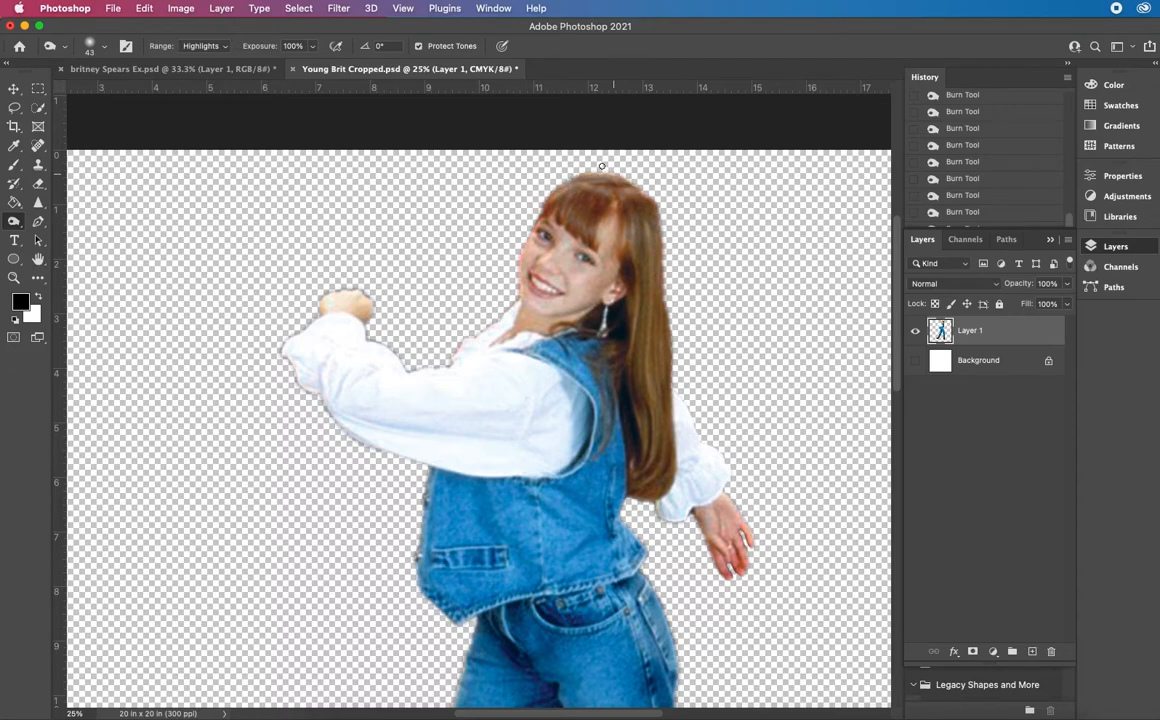
Lower the Burn Tool exposure to 46% and darken the top of the hair and the bangs
click(312, 47)
click(604, 185)
drag(594, 188, 562, 194)
Brighten strands on the crown and side of the hair using the Dodge Tool with Highlights range and 100% exposure
right_click(14, 222)
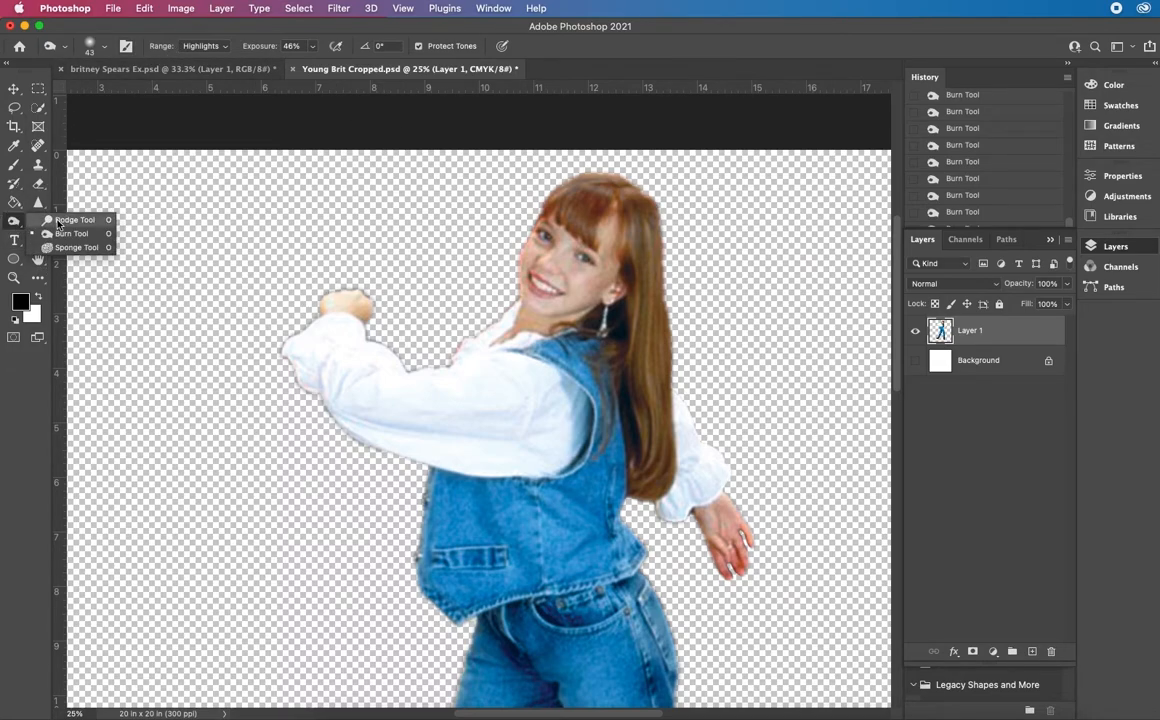
click(61, 222)
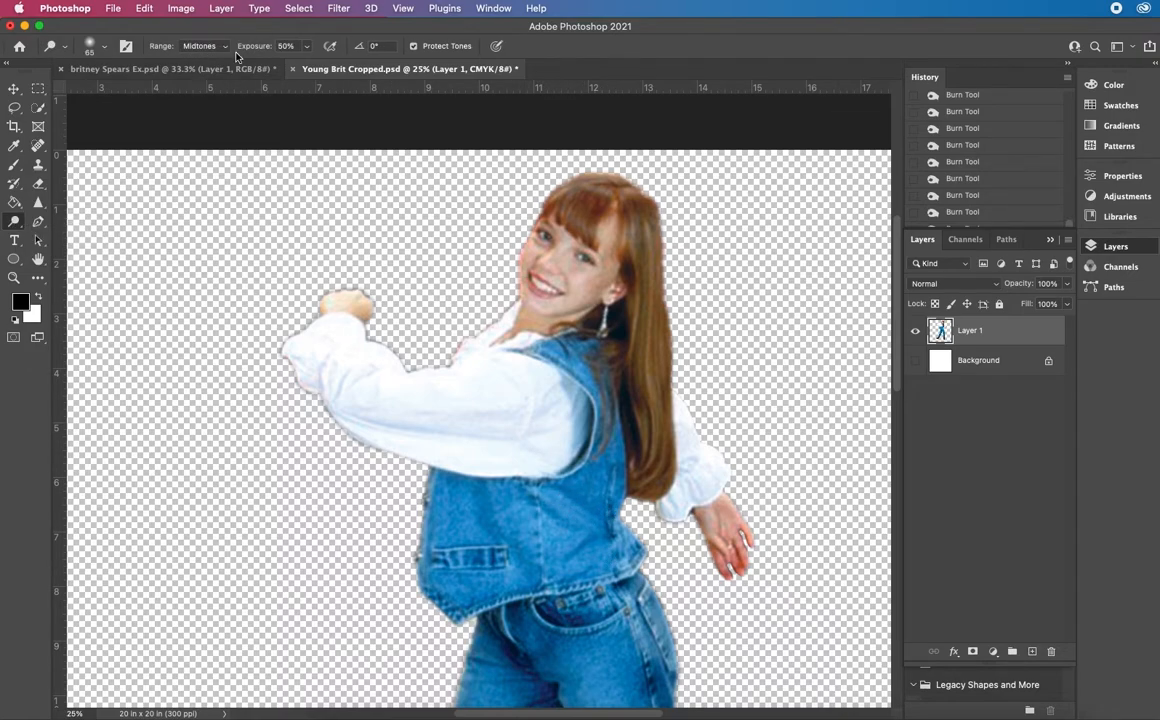
click(200, 45)
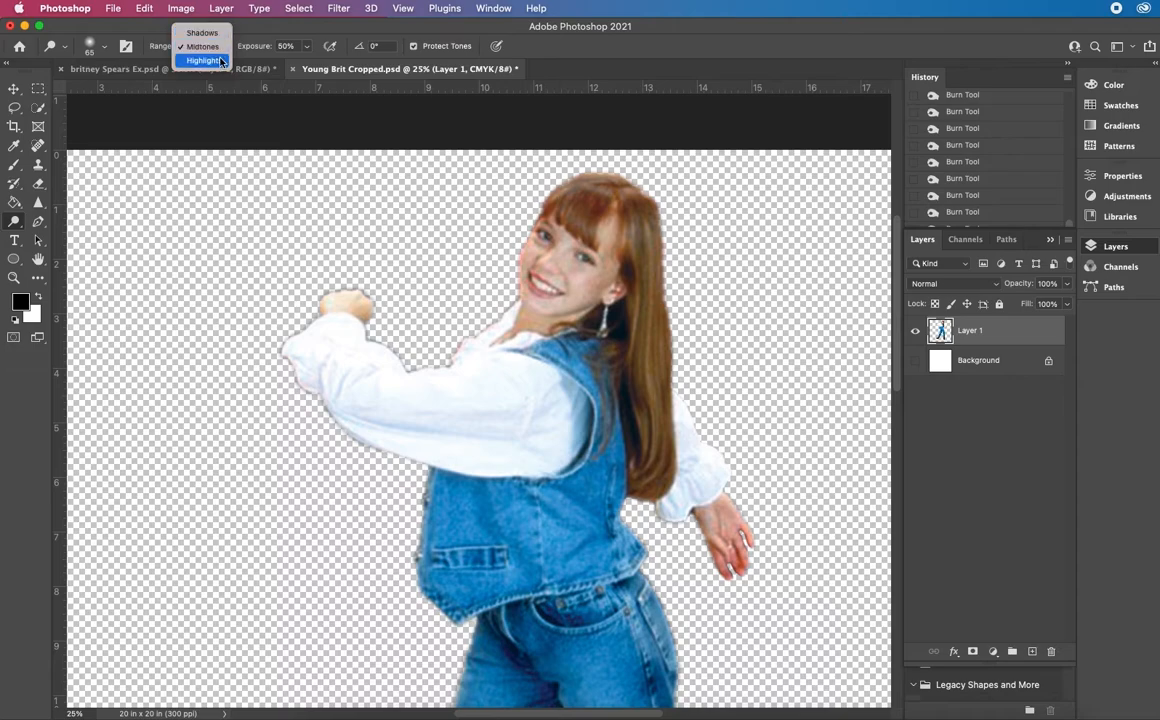
click(218, 63)
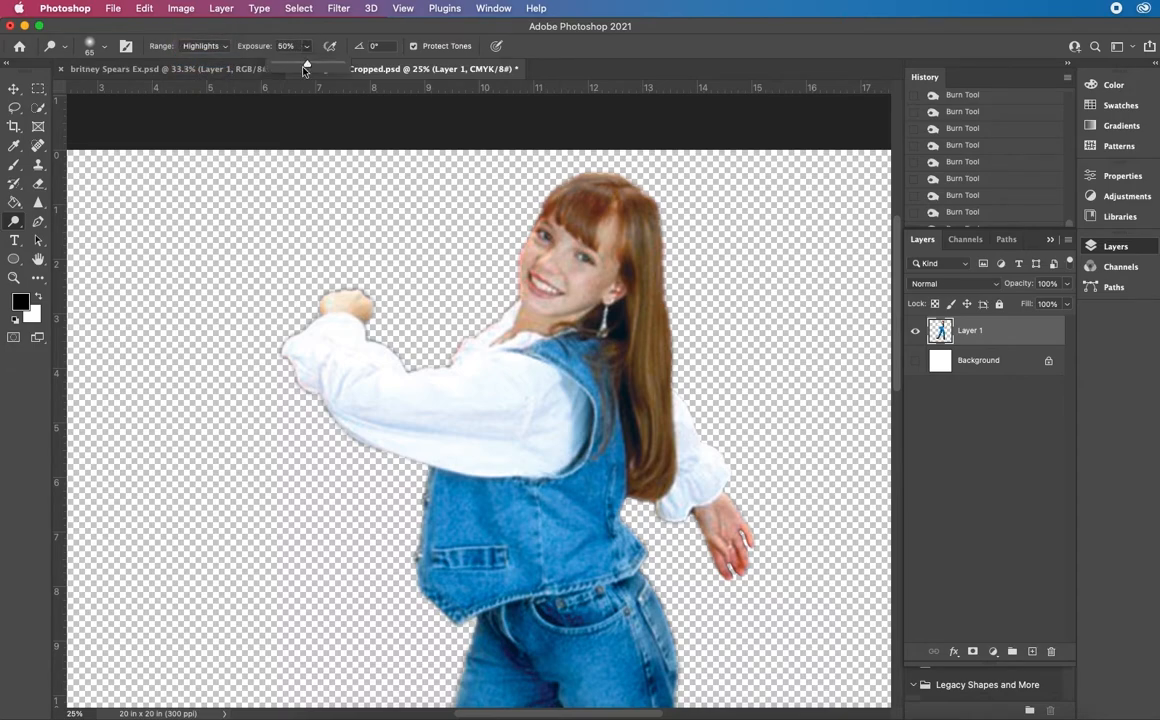
drag(305, 69, 446, 128)
mouse_move(600, 191)
mouse_down()
mouse_move(576, 220)
mouse_move(589, 187)
mouse_move(561, 210)
mouse_move(611, 183)
mouse_move(578, 185)
mouse_move(618, 188)
mouse_move(633, 225)
mouse_move(631, 192)
mouse_move(649, 237)
mouse_up()
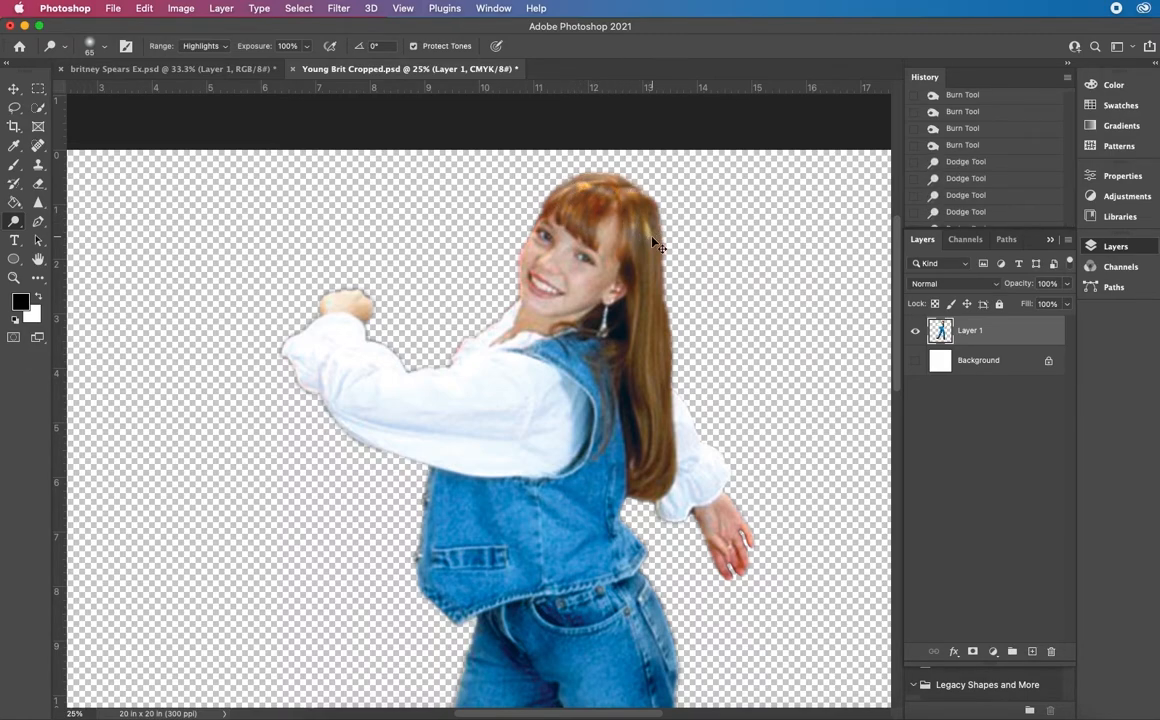
Undo the last dodge strokes on the hair
key(super+z)
key(super+z)
key(super+z)
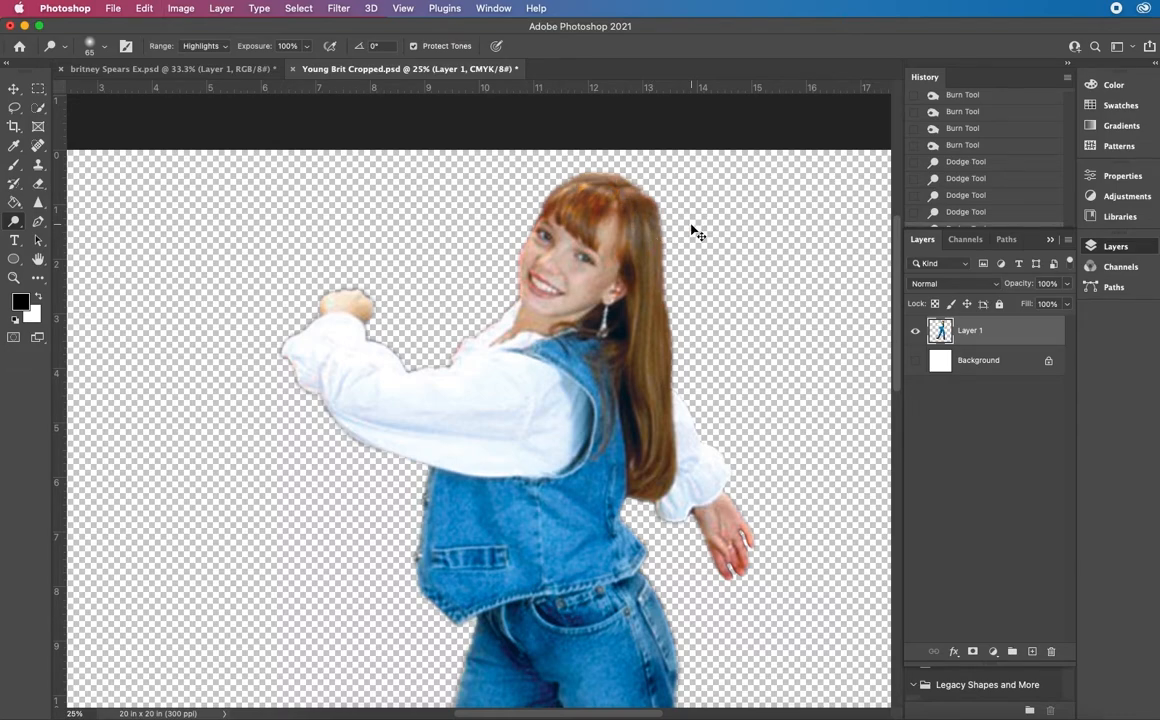
Undo the remaining dodge strokes on the hair, returning to the last Burn Tool state
key(super+z)
key(super+z)
key(super+z)
key(super+z)
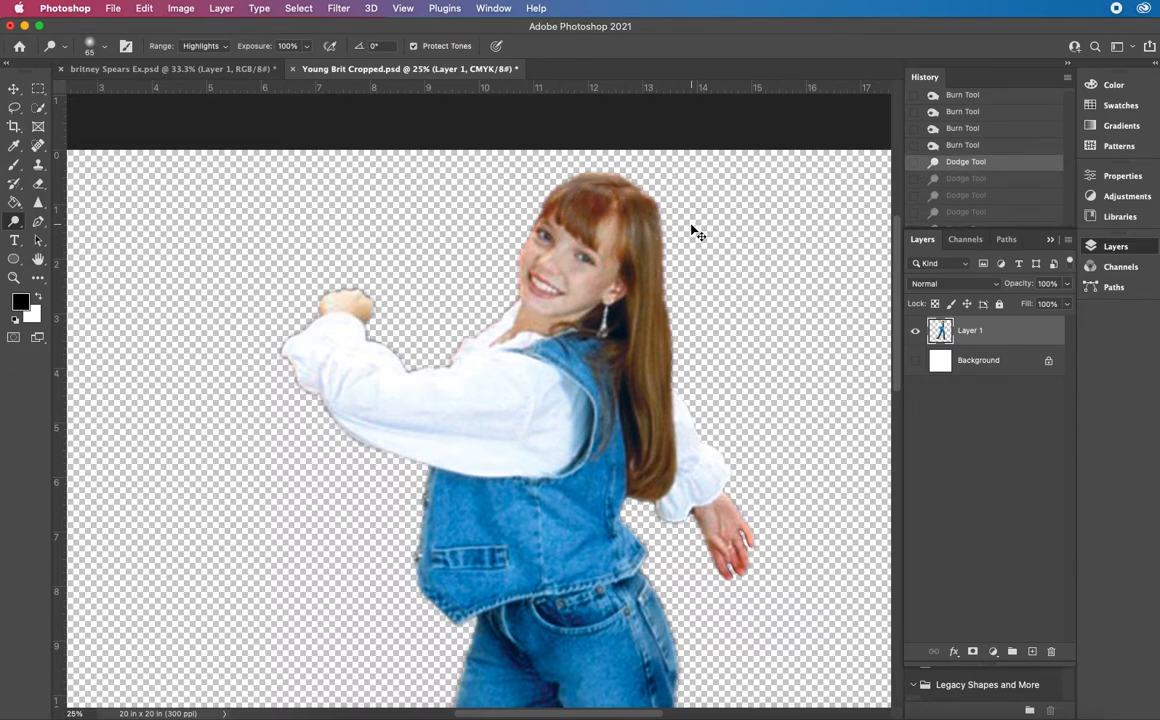
key(super+z)
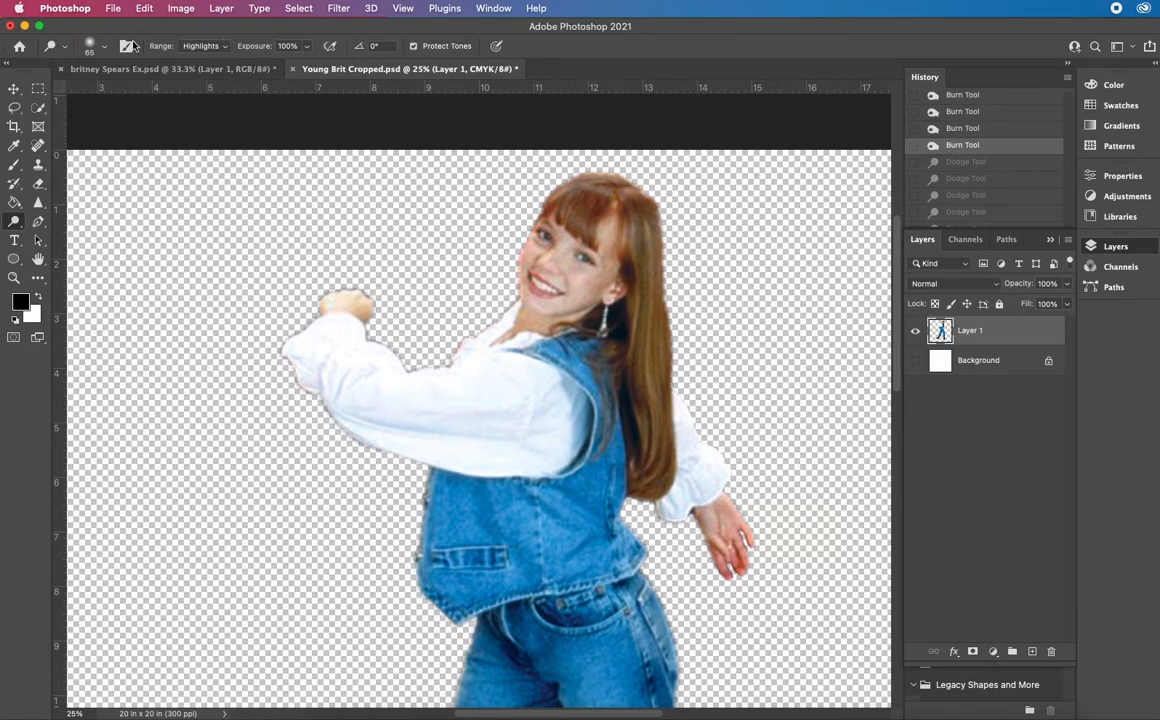
Set the Dodge Tool brush to 81 px, try brightening the shirt beside the armhole in Highlights, and revert to the last Burn Tool state
click(97, 45)
drag(105, 91, 117, 91)
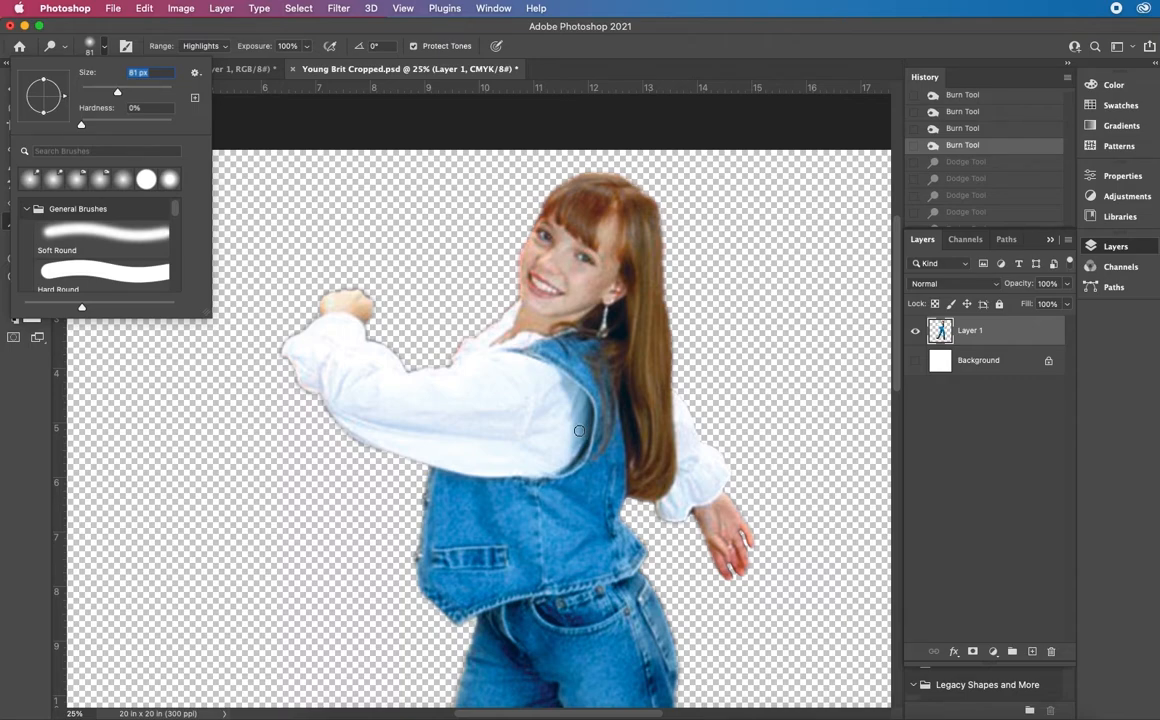
mouse_move(574, 453)
mouse_down()
mouse_move(576, 400)
mouse_move(576, 424)
mouse_up()
drag(570, 402, 574, 441)
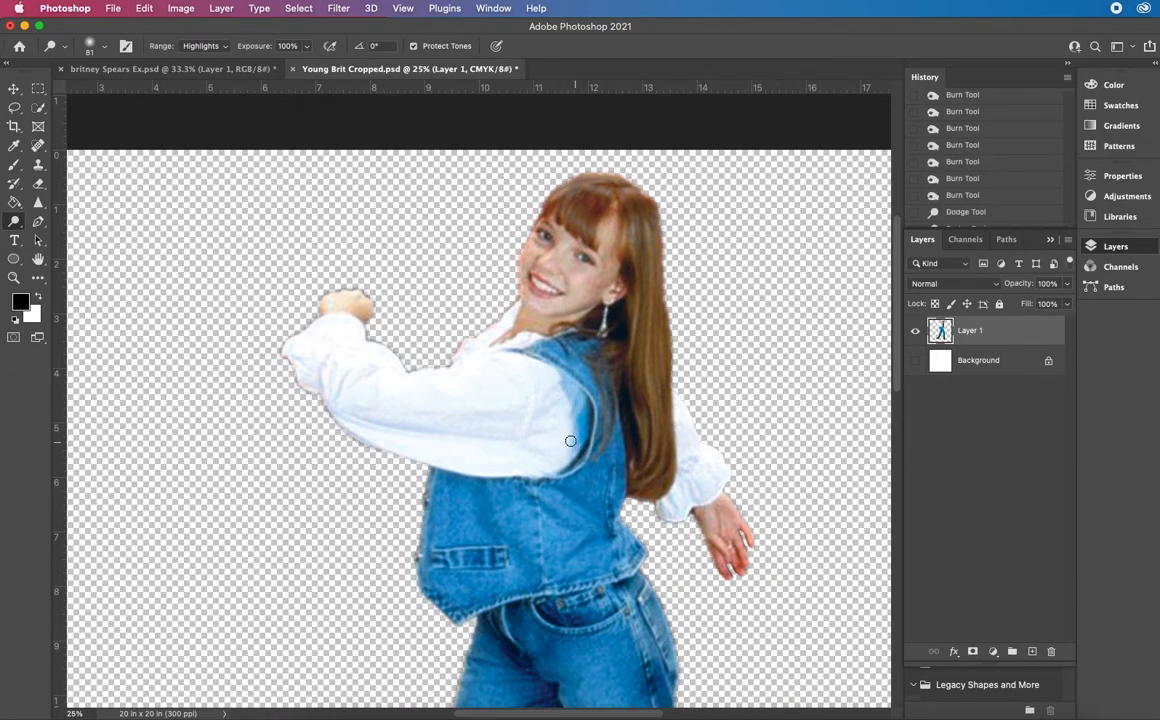
click(990, 196)
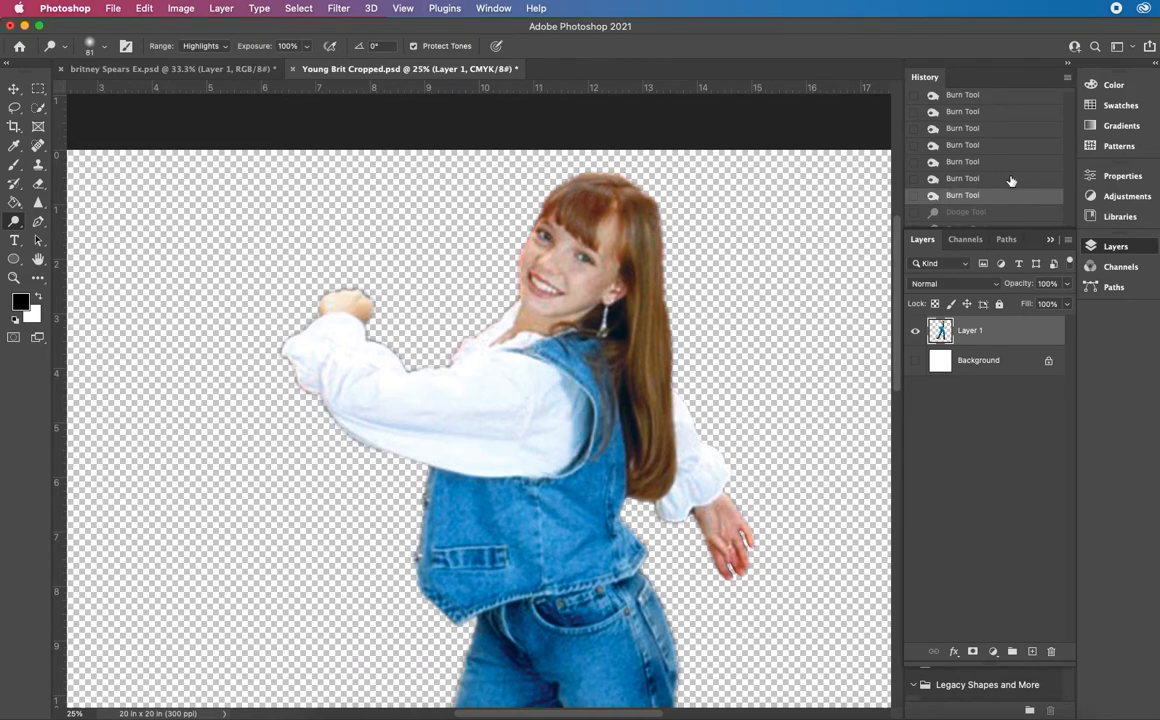
Brighten the shadow on the shirt beside the vest armhole using the Dodge Tool with the Shadows range, then the Midtones range
click(216, 47)
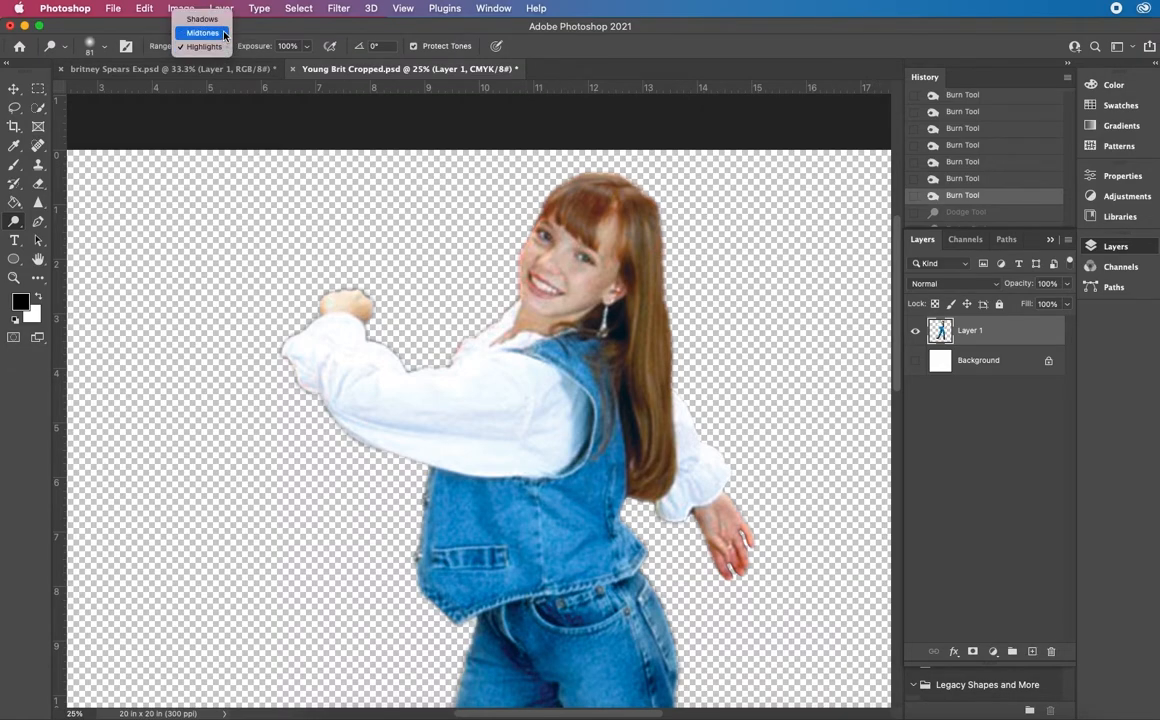
click(203, 19)
mouse_move(572, 465)
mouse_down()
mouse_move(567, 388)
mouse_move(580, 442)
mouse_move(574, 404)
mouse_move(540, 375)
mouse_move(570, 394)
mouse_move(573, 437)
mouse_up()
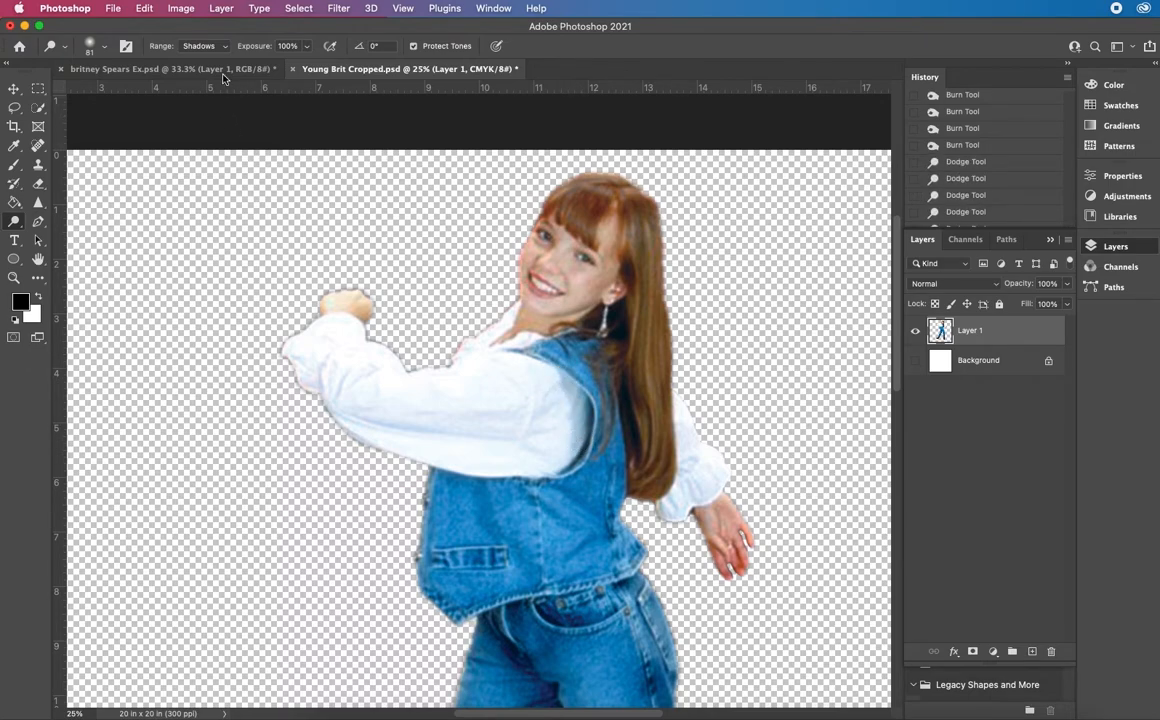
click(205, 46)
click(200, 59)
mouse_move(580, 443)
mouse_down()
mouse_move(554, 383)
mouse_move(577, 456)
mouse_move(558, 377)
mouse_move(583, 409)
mouse_move(571, 445)
mouse_up()
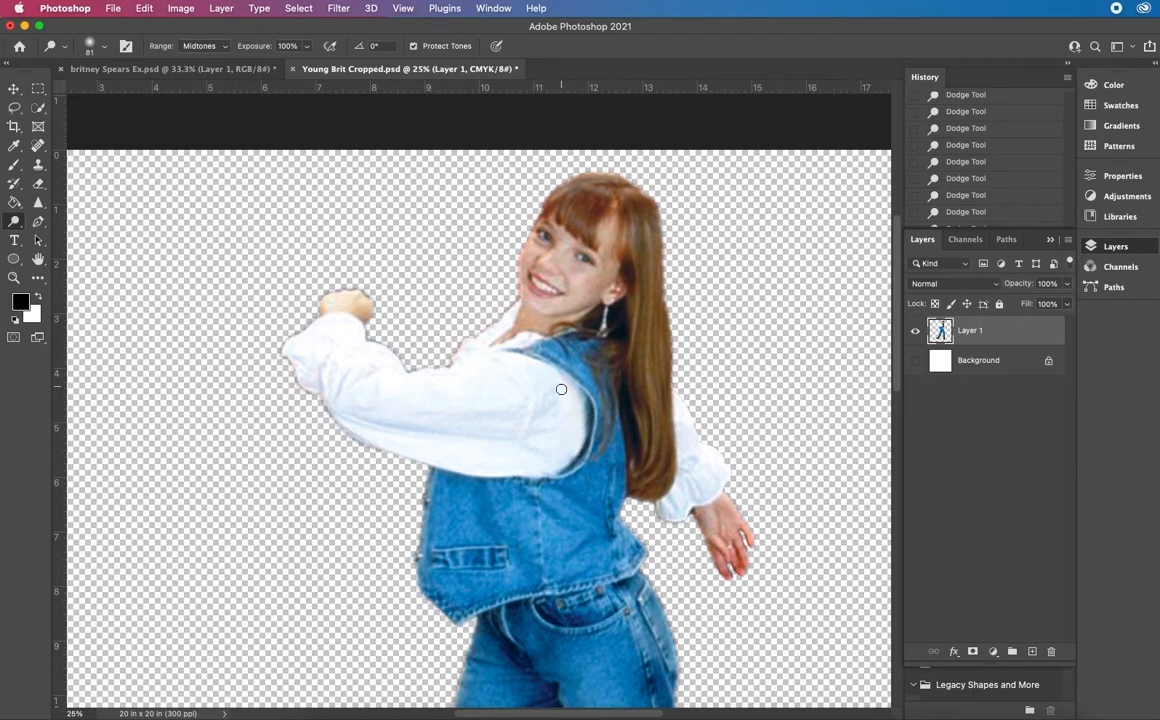
Choose the Soft Round Pressure Opacity brush preset and brighten the white sleeve near the armhole further with the Dodge Tool
click(93, 48)
scroll(105, 225, down, 4)
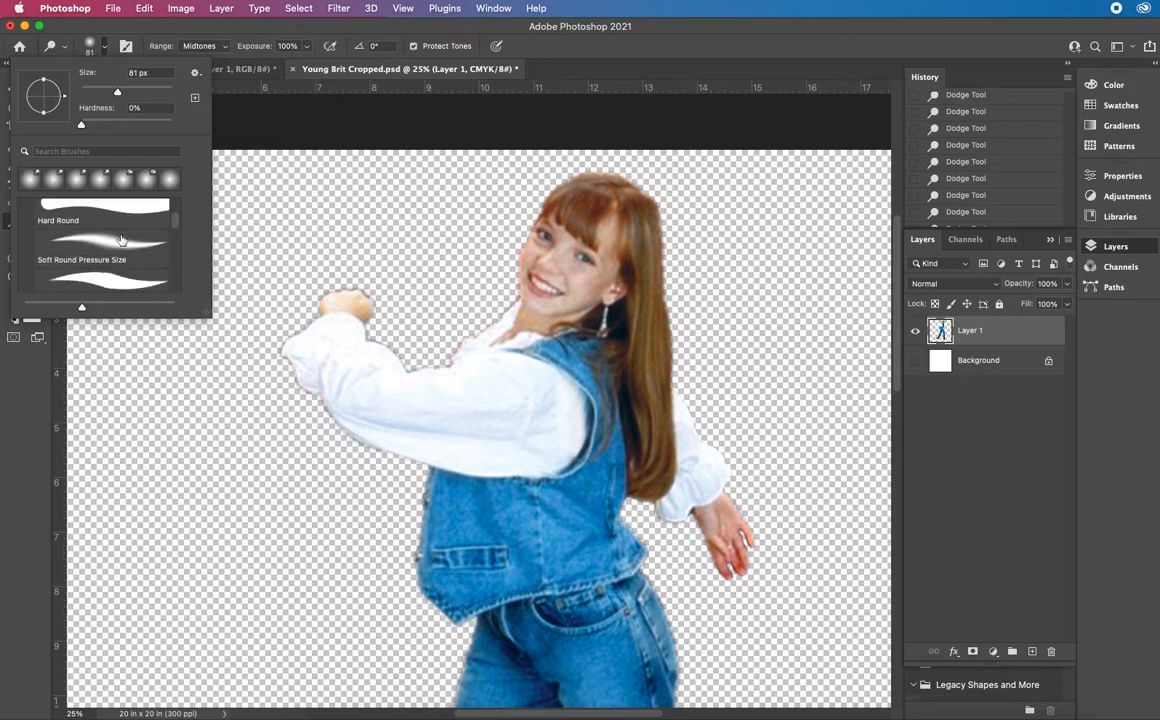
scroll(130, 252, down, 1)
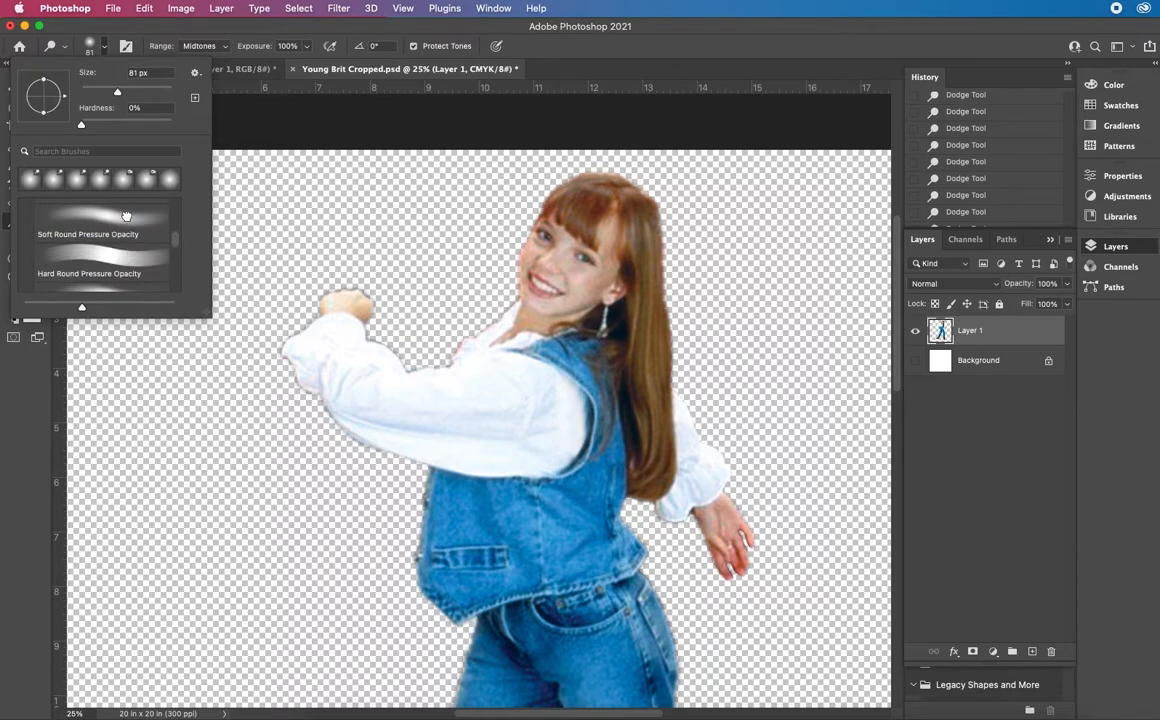
click(136, 233)
mouse_move(562, 433)
mouse_down()
mouse_move(560, 393)
mouse_move(549, 443)
mouse_up()
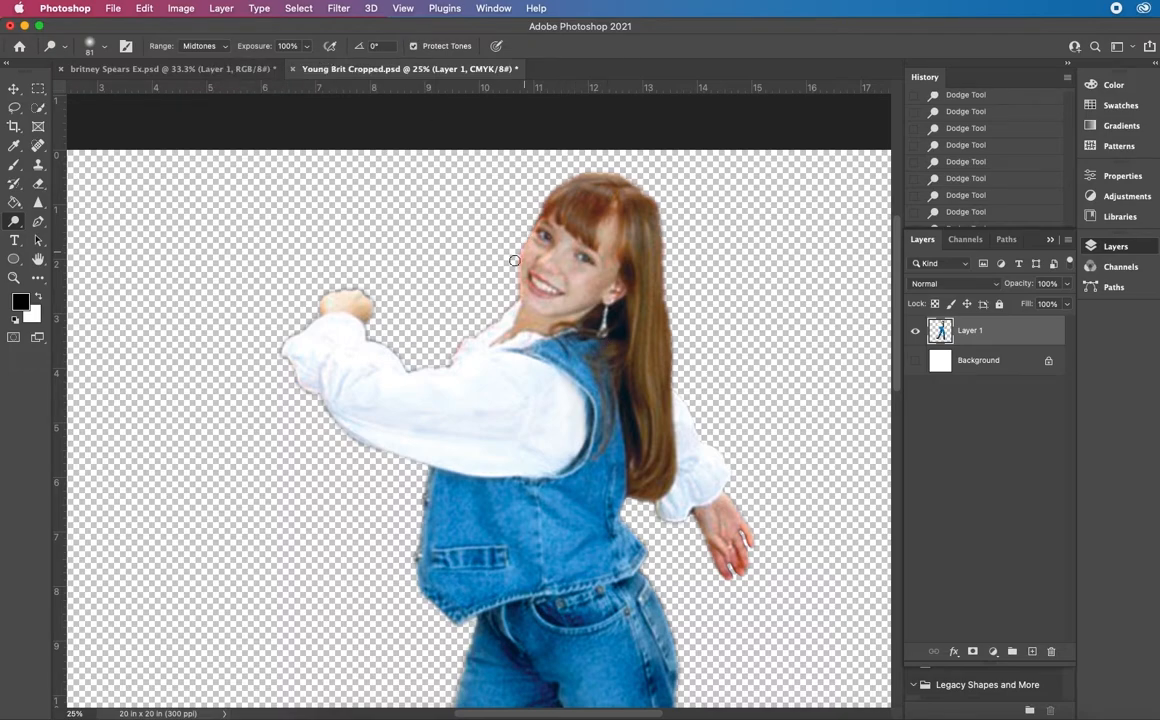
Compare the cut-out with the composite, then unlock the Background layer in britney Spears Ex.psd as a regular layer
scroll(300, 212, down, 1)
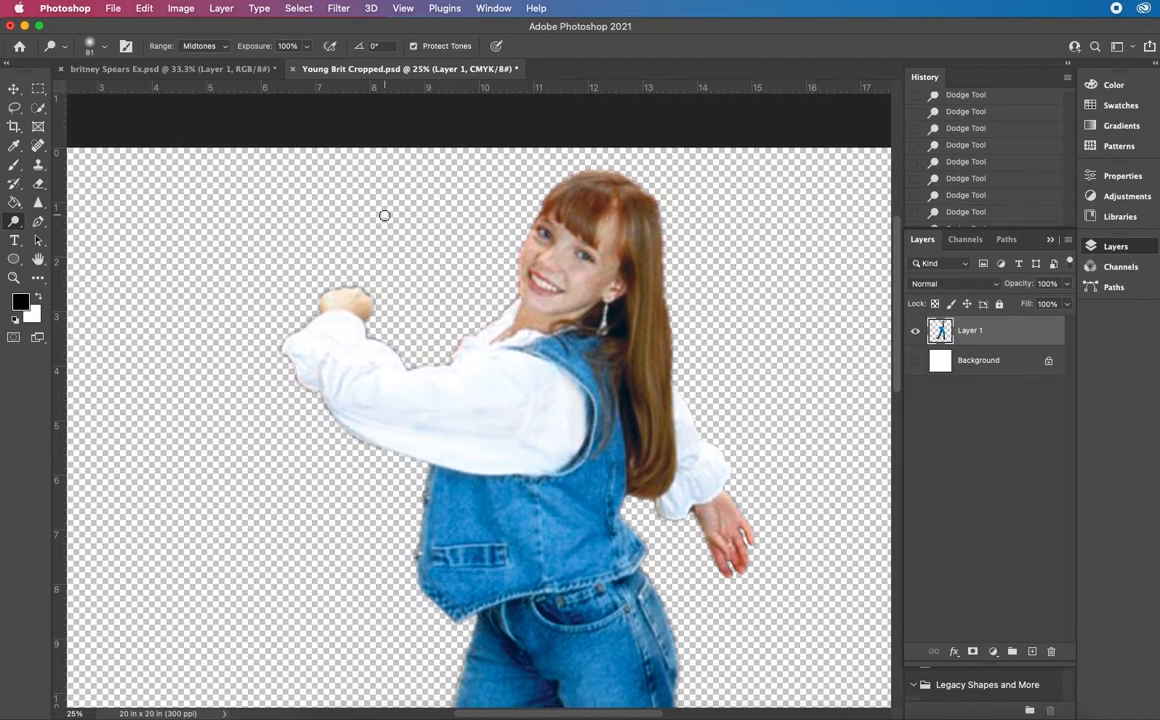
click(163, 70)
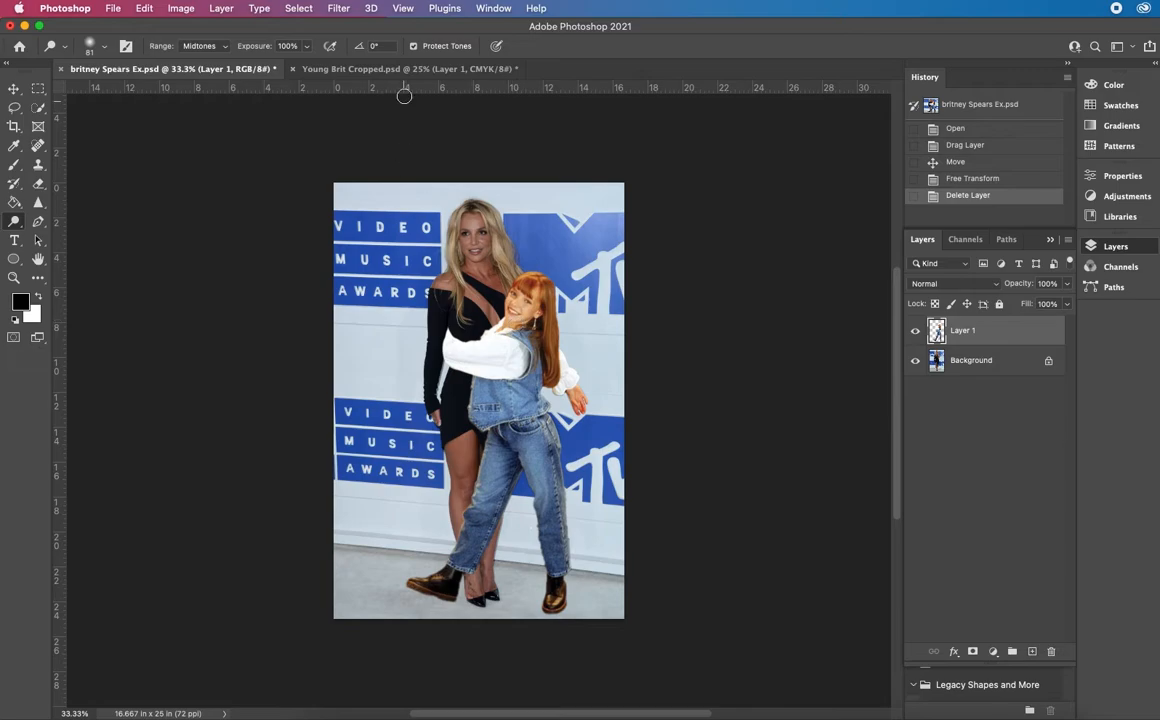
click(371, 69)
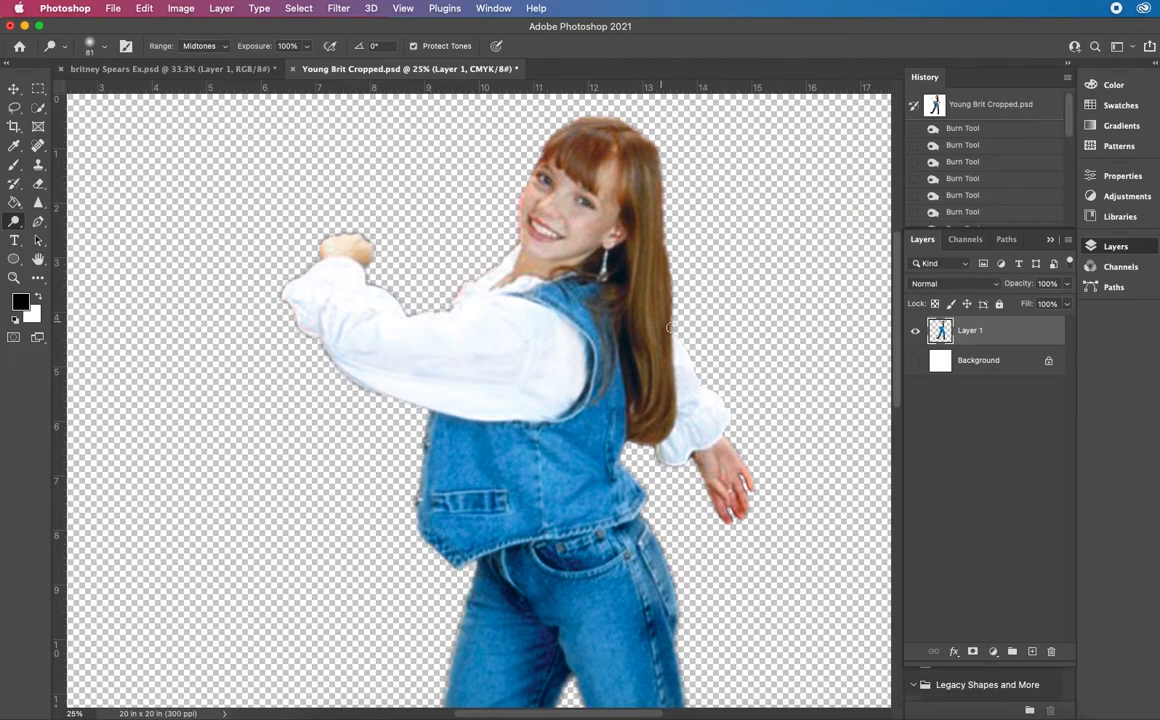
click(187, 67)
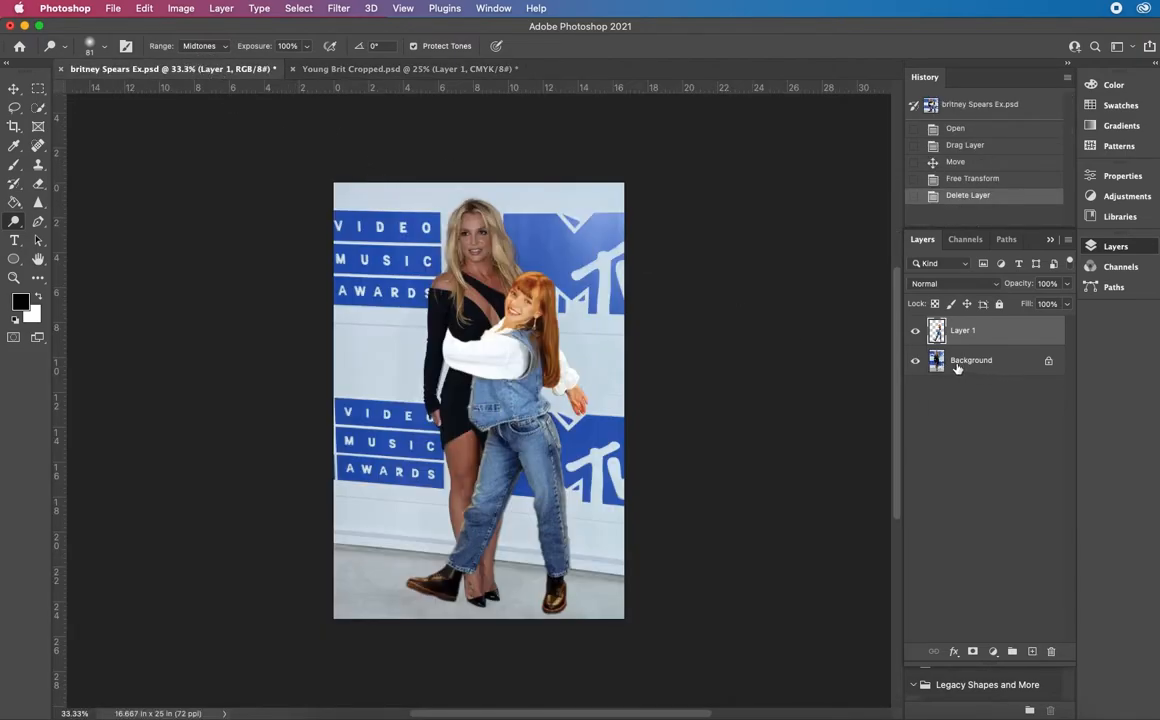
click(1049, 365)
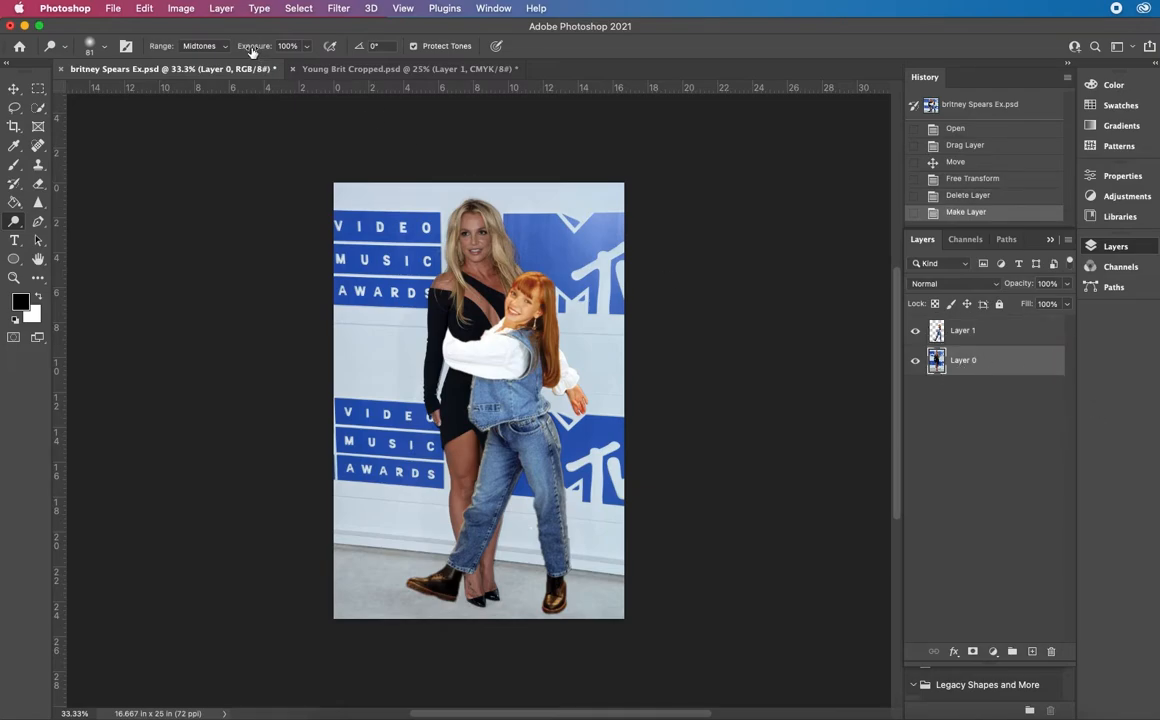
Start a Photo Filter adjustment on Layer 1, preview Cooling Filter (LBB), and choose Cooling Filter (82)
click(962, 331)
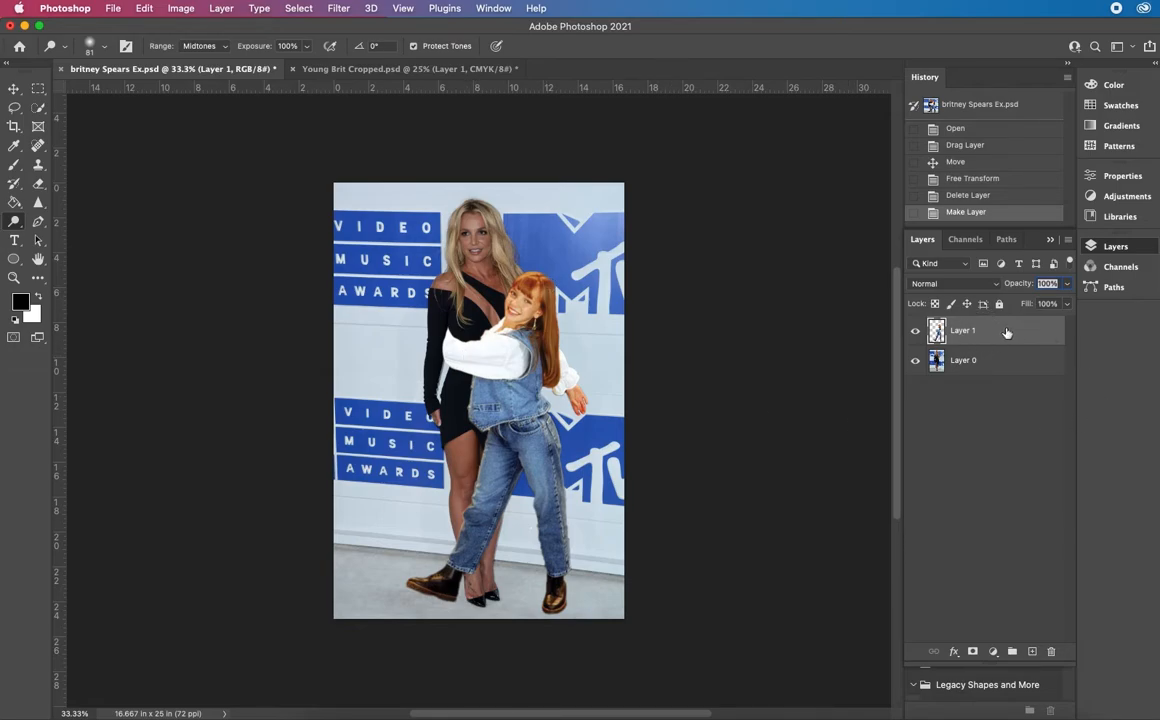
click(184, 9)
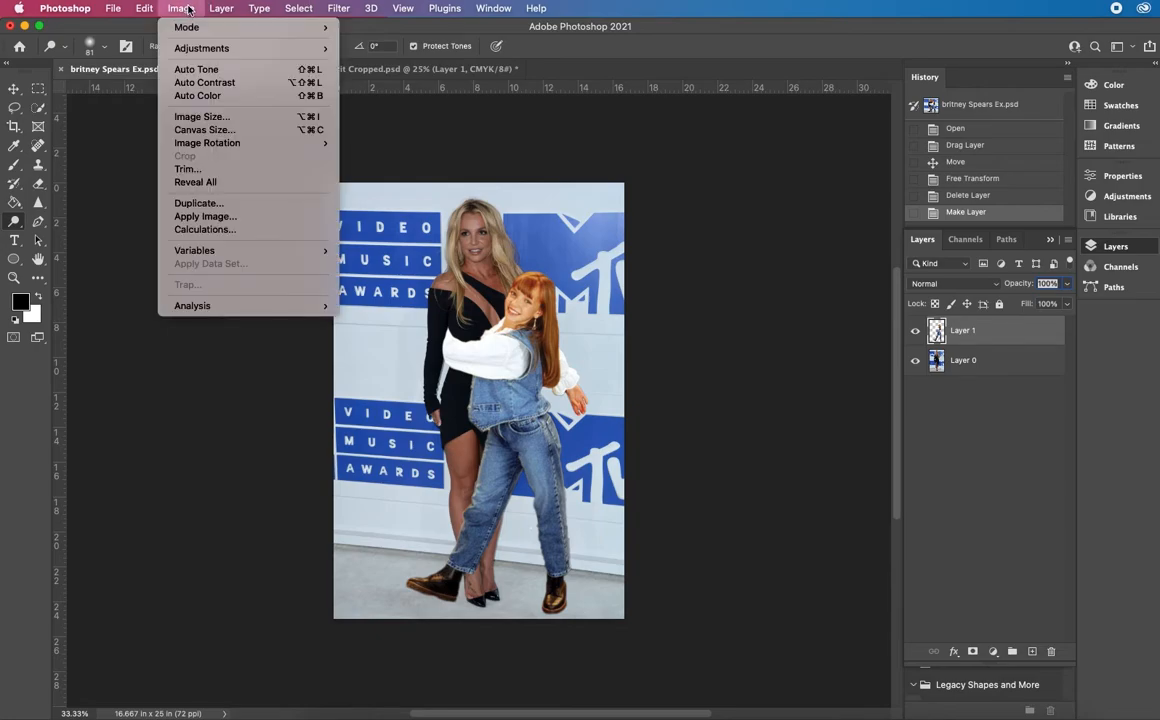
mouse_move(226, 50)
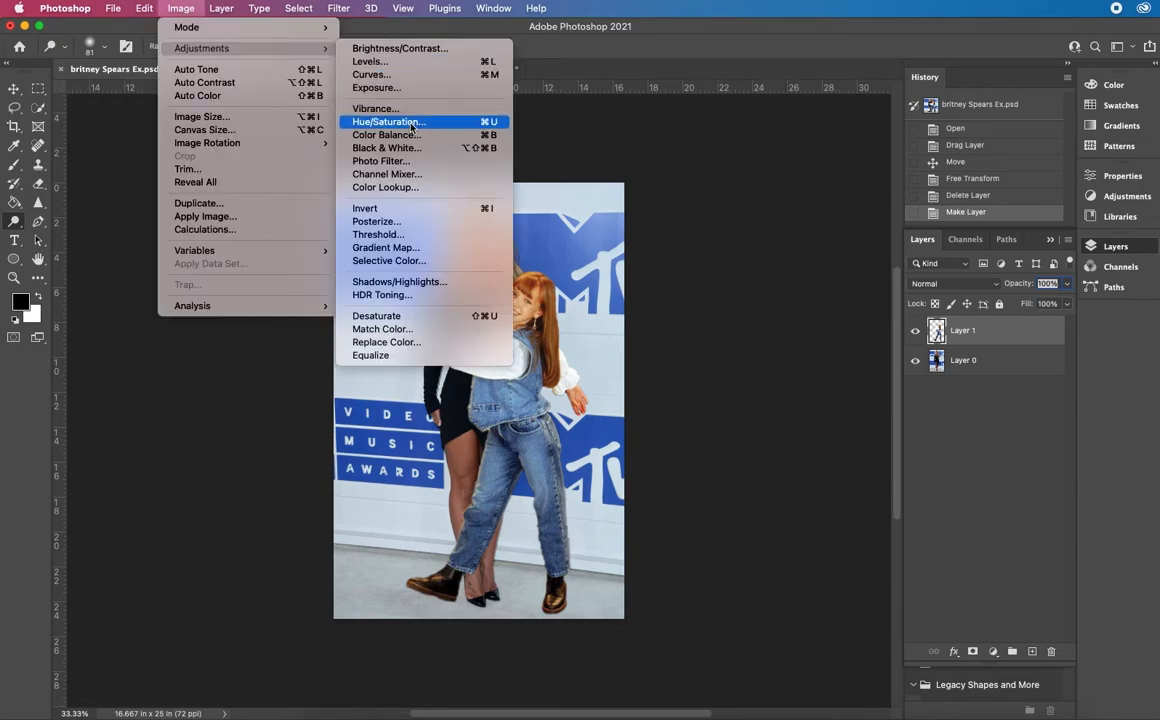
click(416, 160)
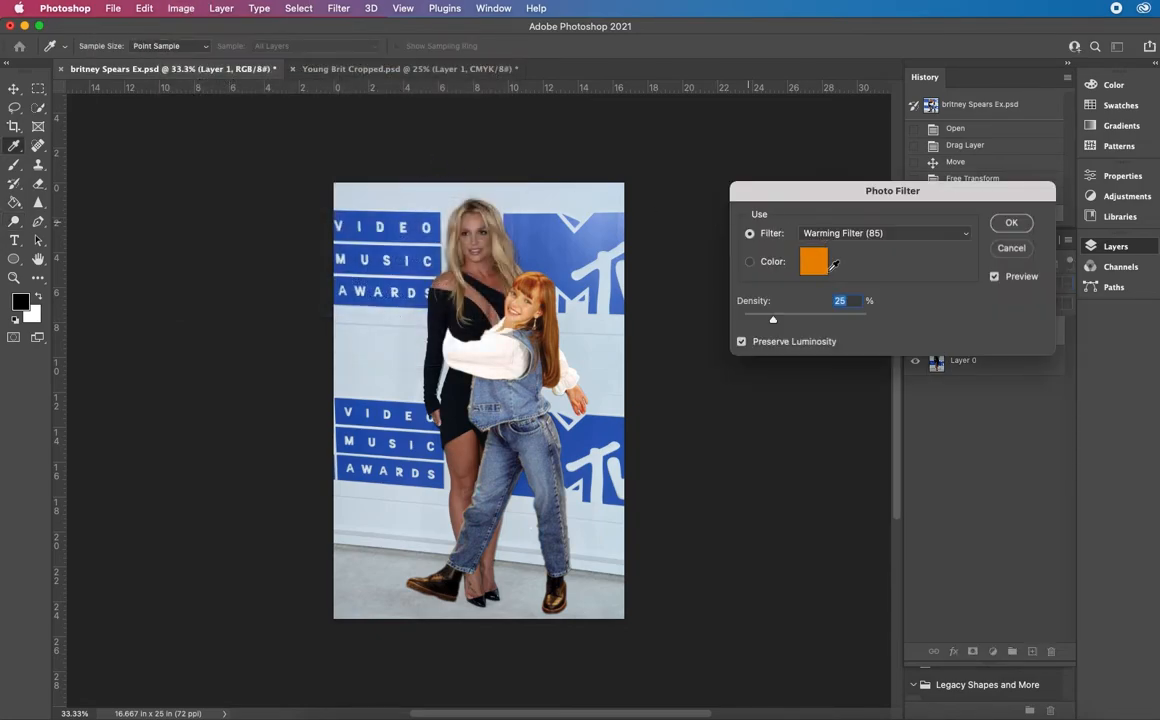
click(908, 234)
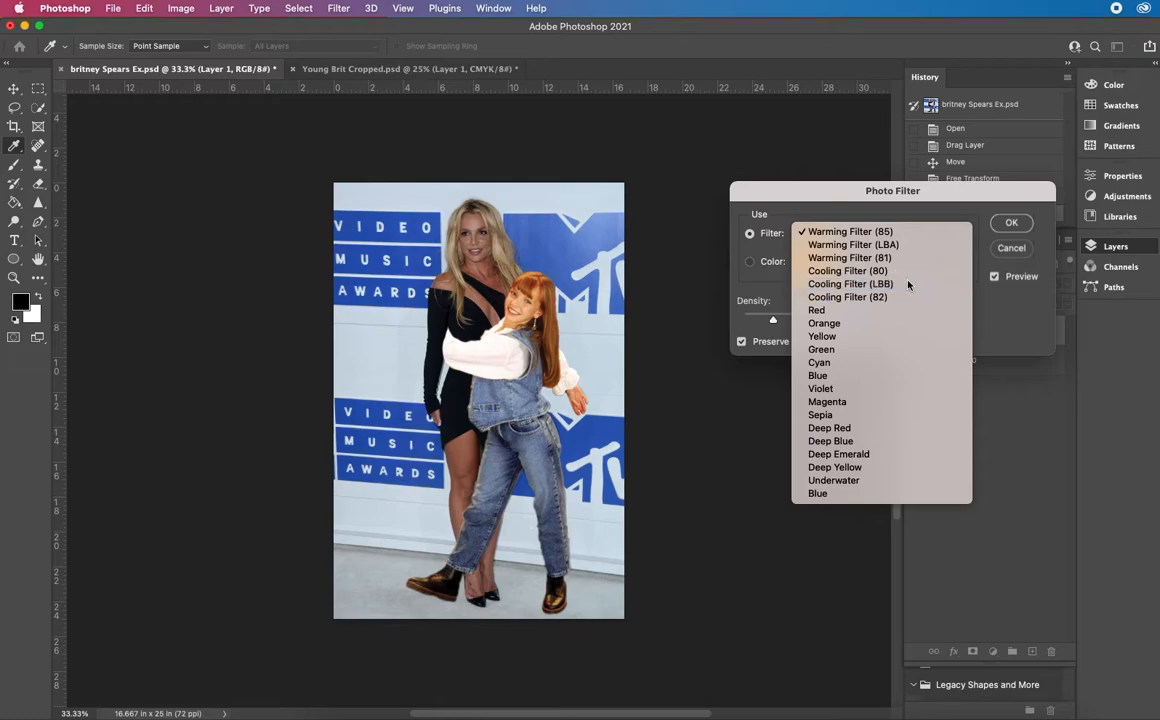
click(907, 284)
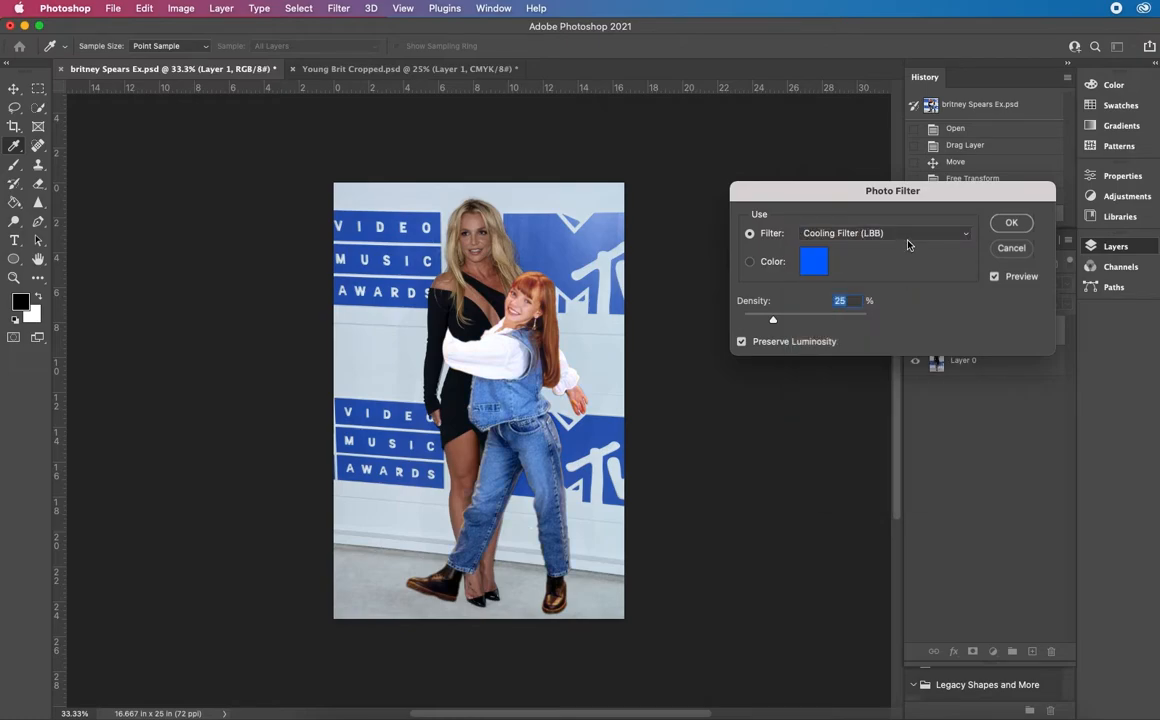
click(905, 234)
click(904, 246)
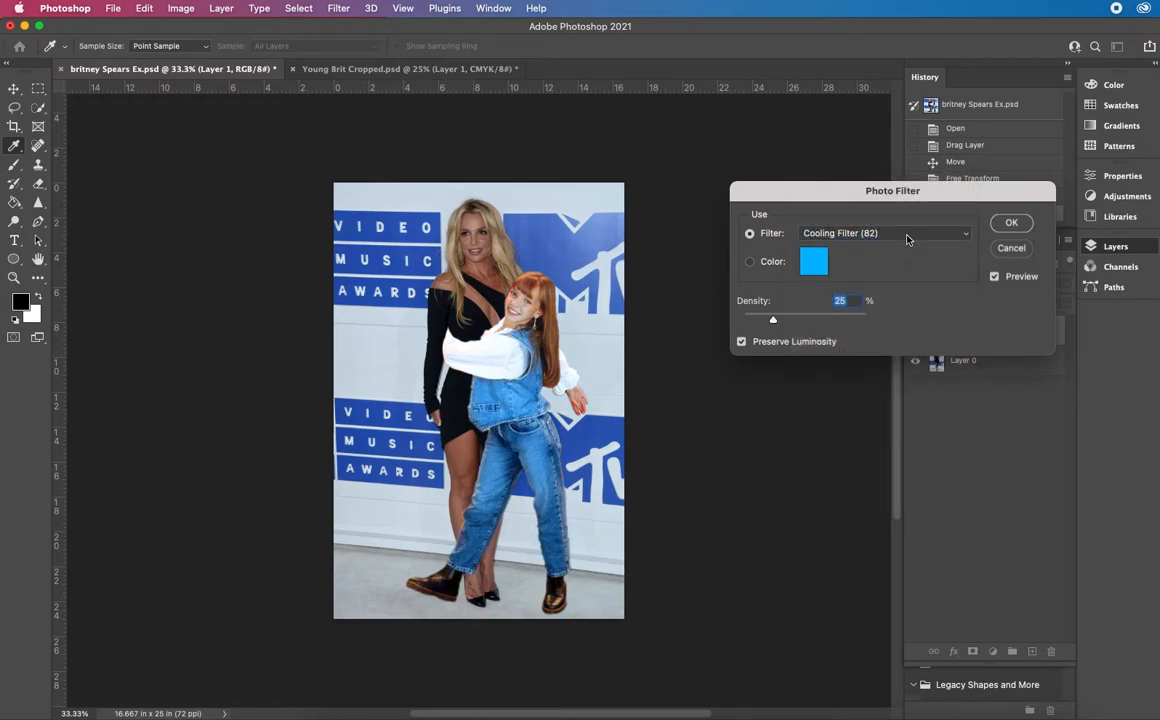
Try a custom dark teal filter color, #0f4961, with density raised to 47%, then return to the preset filter
click(814, 263)
click(815, 266)
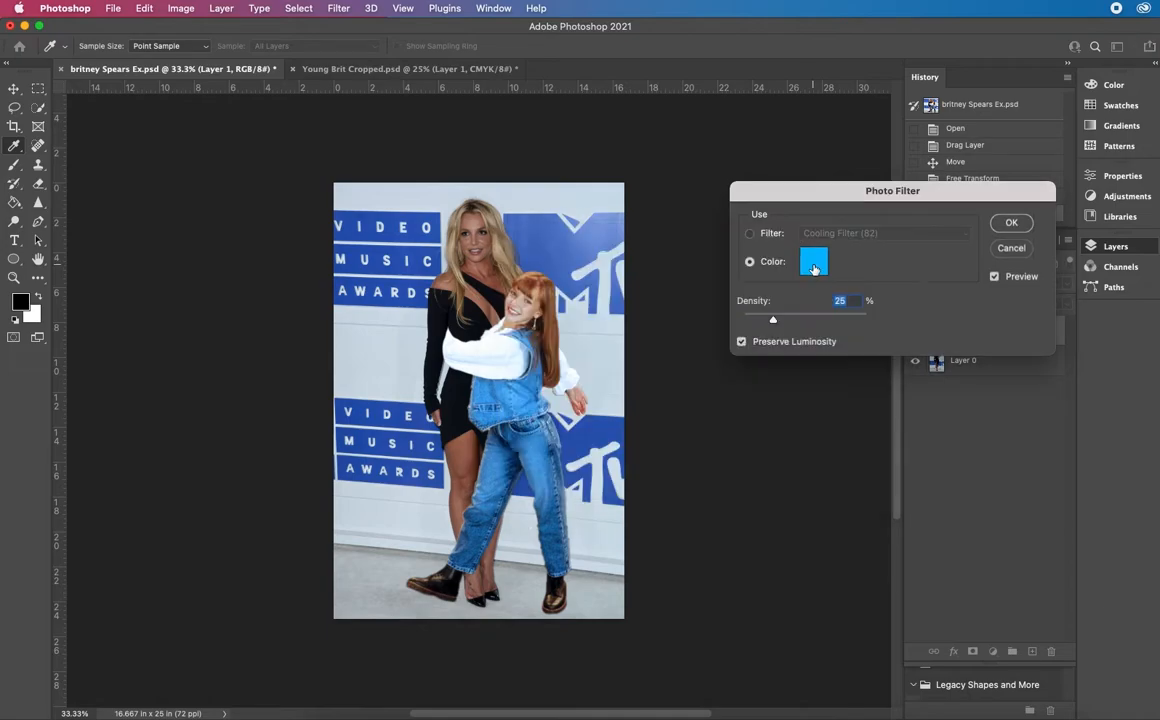
click(815, 266)
click(665, 382)
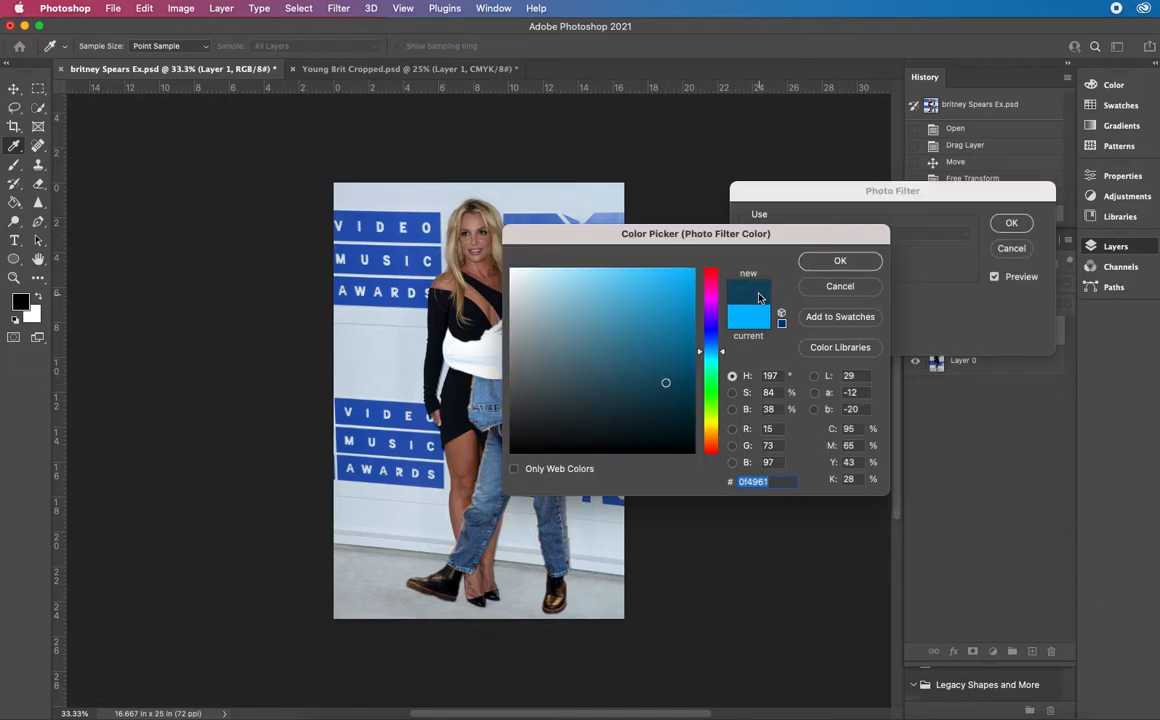
click(843, 263)
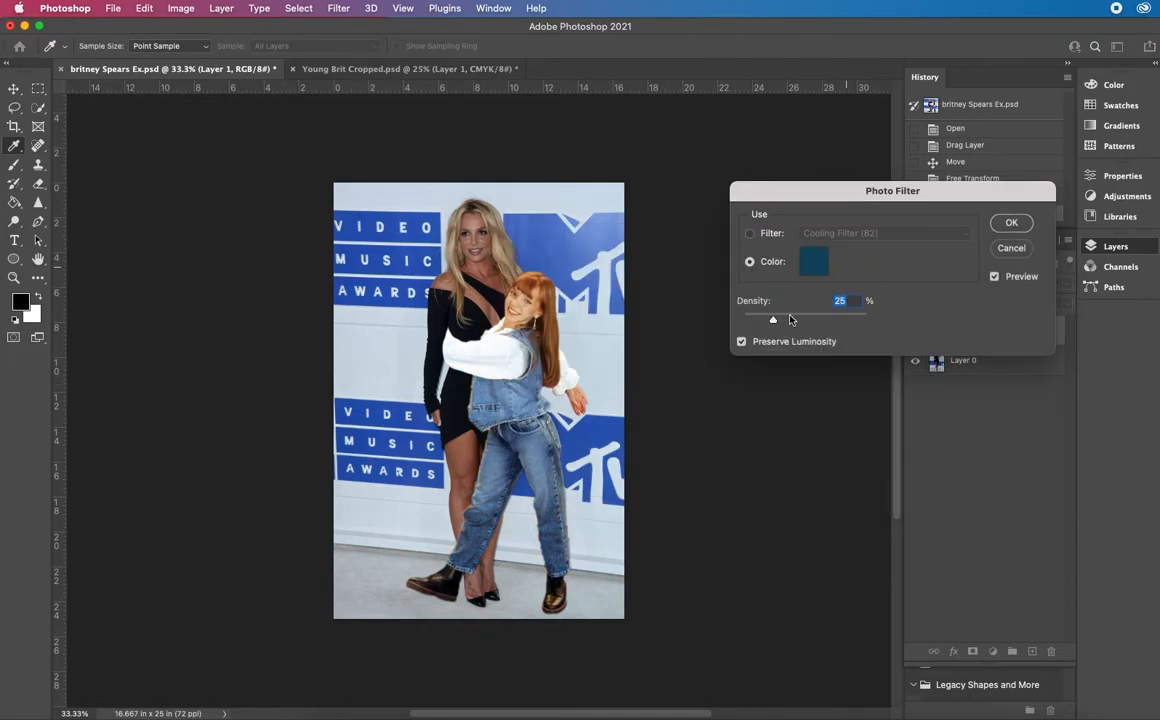
drag(771, 321, 800, 319)
click(749, 233)
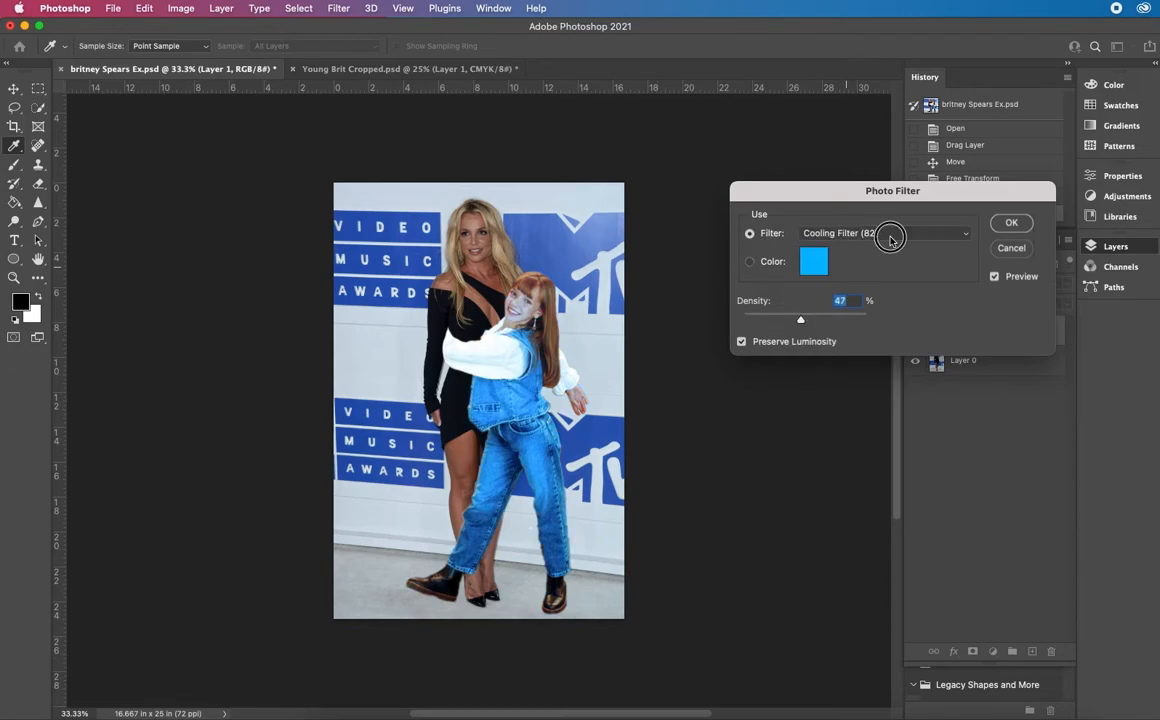
Switch the Photo Filter to Deep Blue, raise its density slightly above 47%, and apply it to Layer 1
click(888, 236)
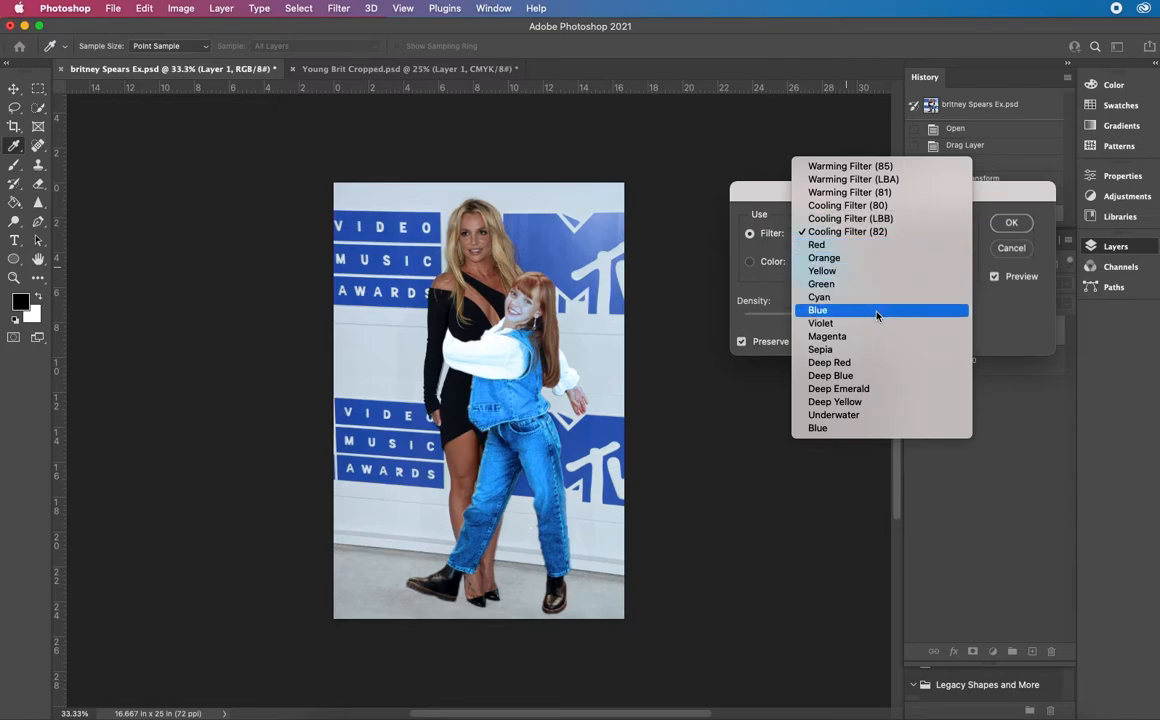
click(884, 375)
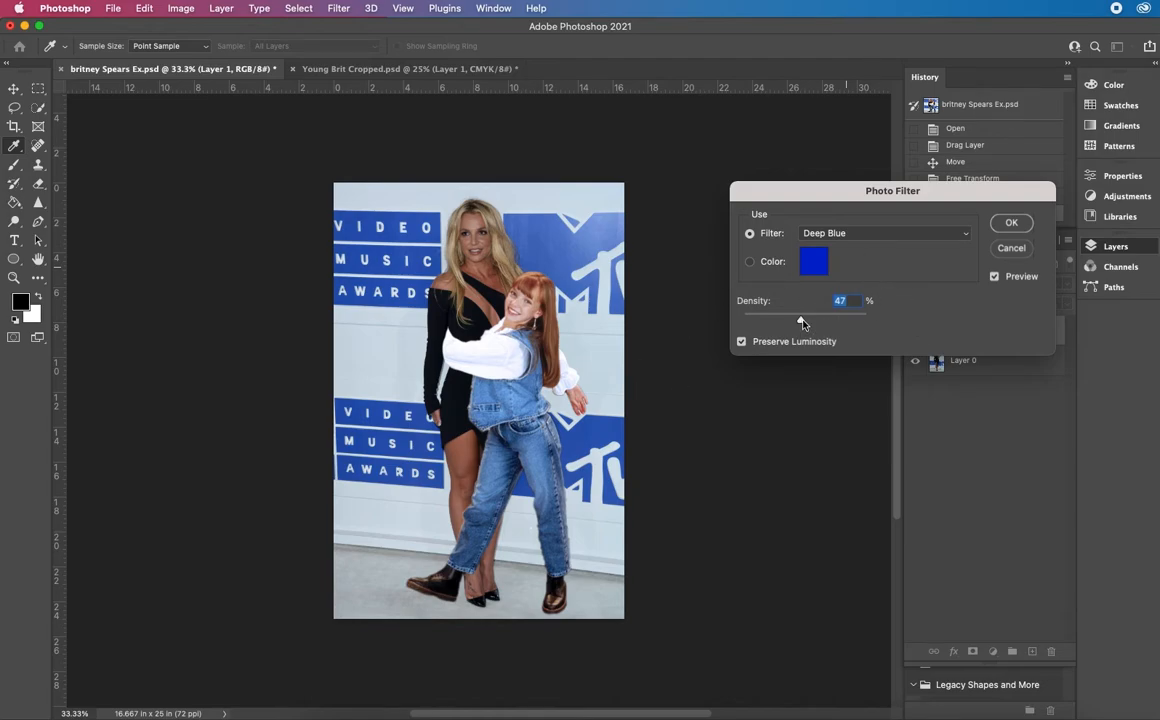
mouse_move(801, 326)
mouse_down()
mouse_move(852, 321)
mouse_move(837, 330)
mouse_move(808, 320)
mouse_up()
click(1022, 222)
key(o)
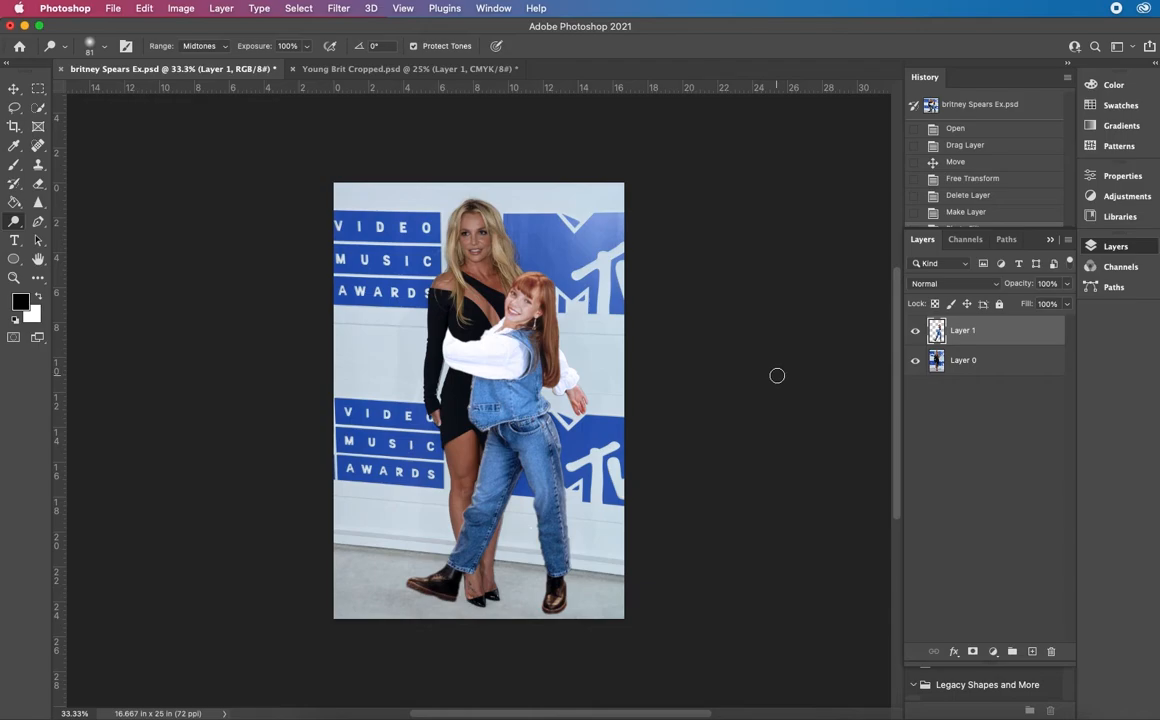
Flatten the composite image into a single background layer
click(179, 9)
mouse_move(224, 12)
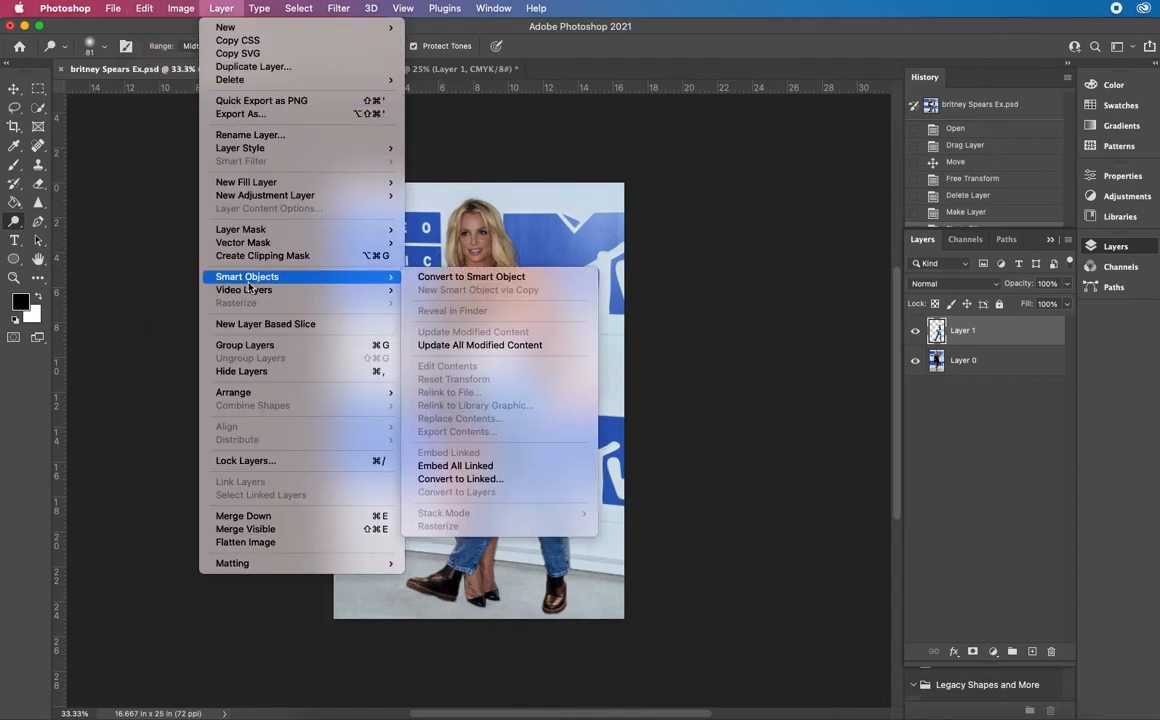
click(263, 542)
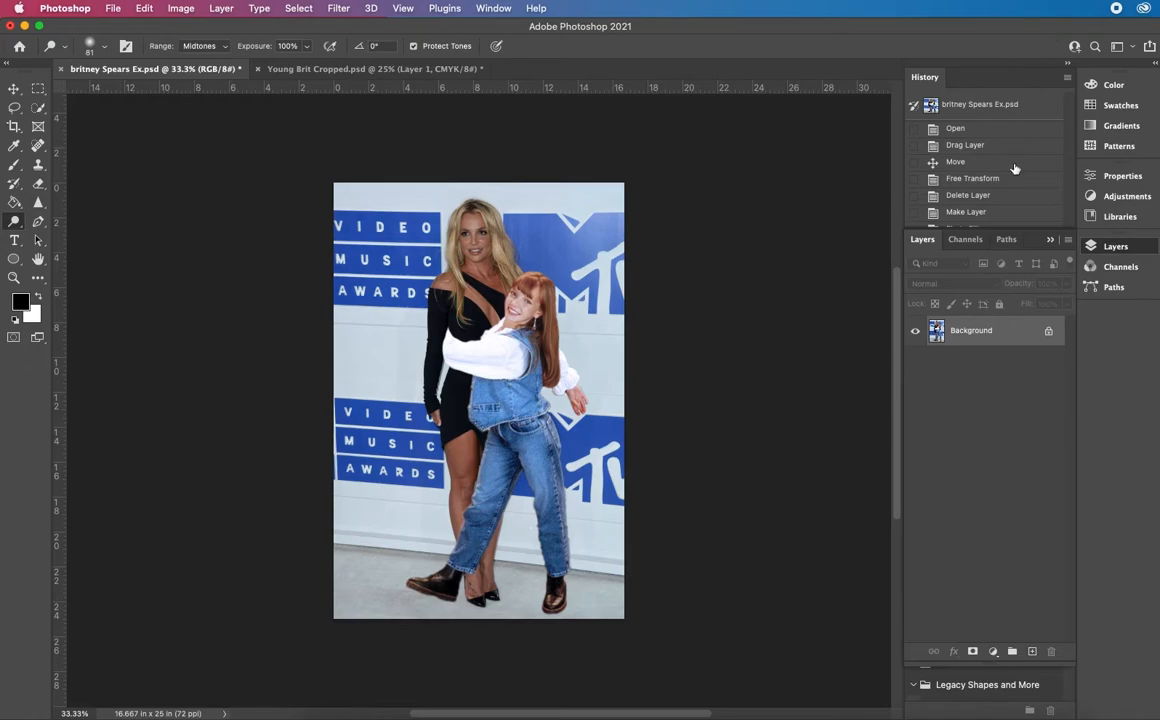
Step back to the Photo Filter history state, restore the Flatten Image state, and display the layers again
drag(1014, 228, 1029, 434)
mouse_move(1028, 440)
mouse_down()
mouse_move(1001, 242)
mouse_move(1053, 247)
mouse_up()
click(986, 232)
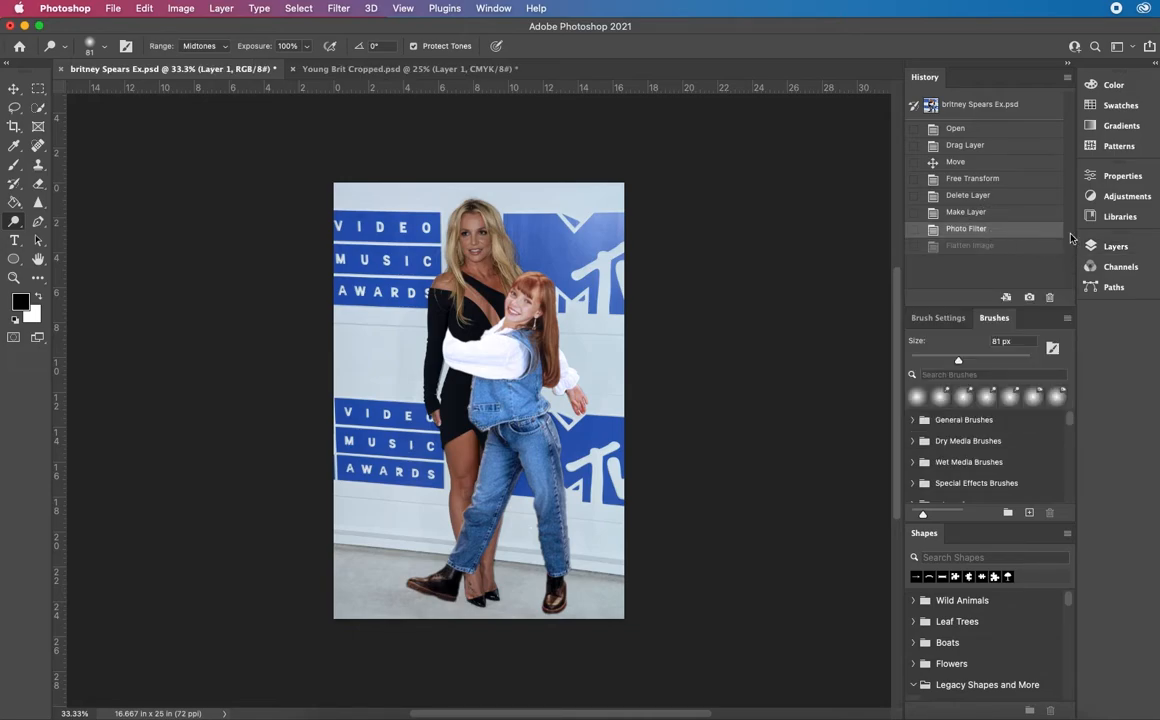
click(1024, 246)
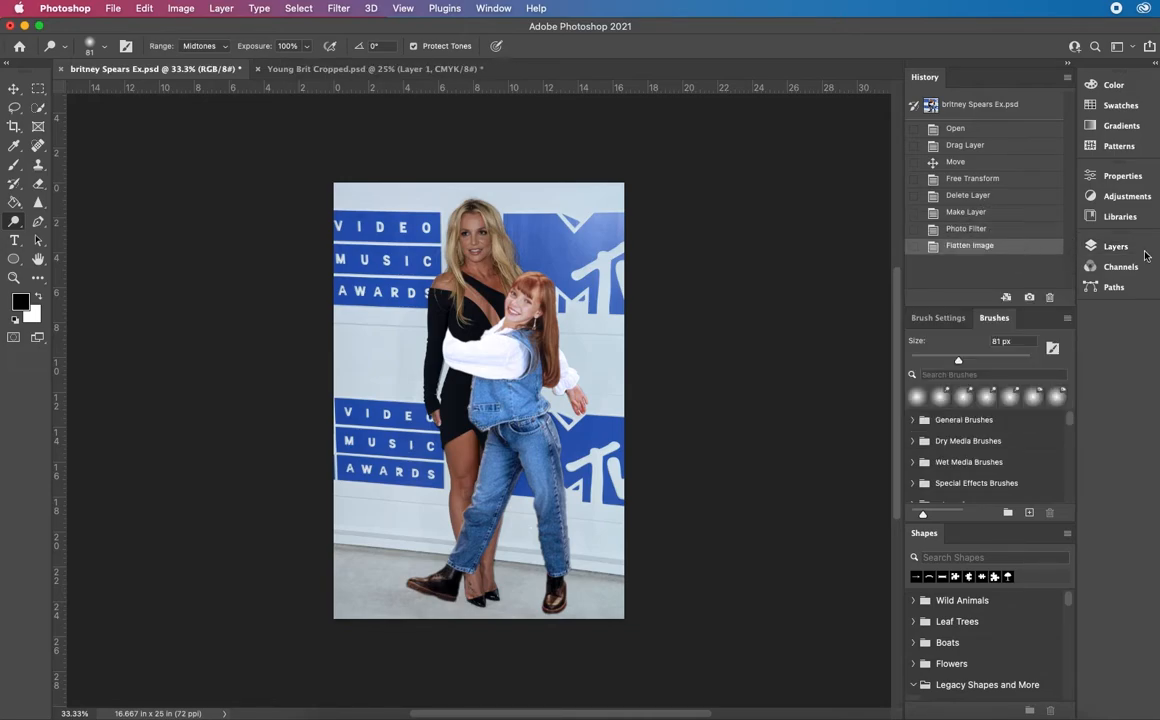
click(1108, 248)
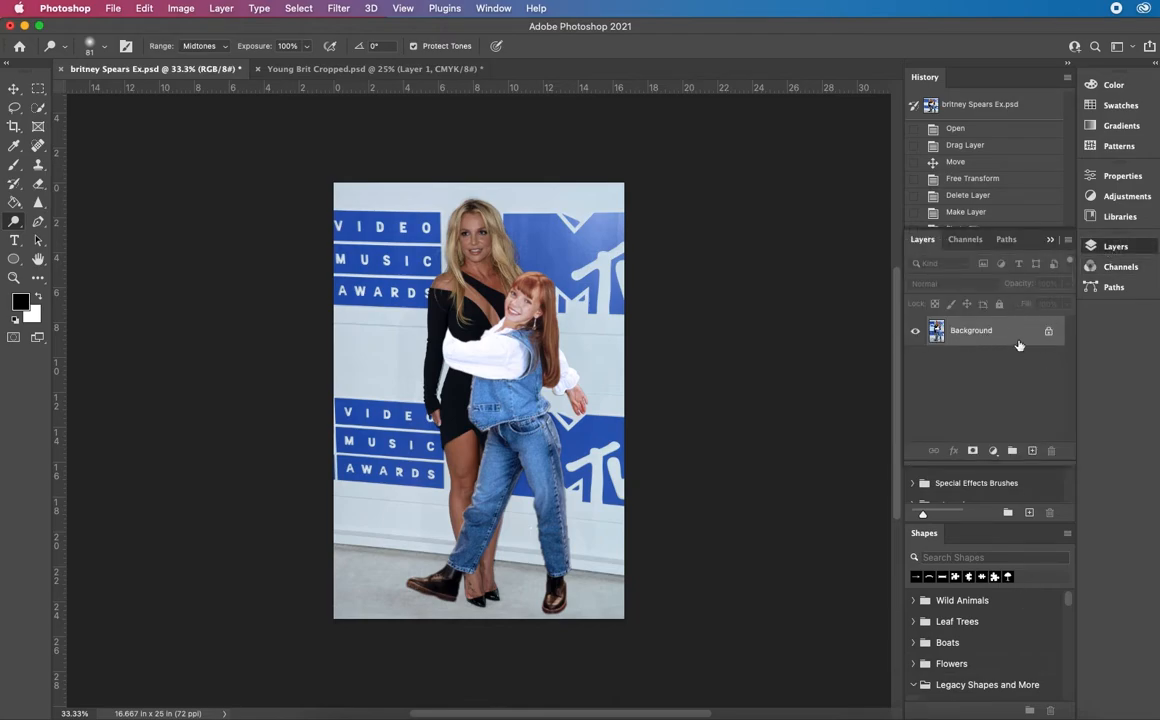
Try a Photo Filter adjustment on the flattened image using Cooling Filter (82) with the density lowered below 25%
click(220, 10)
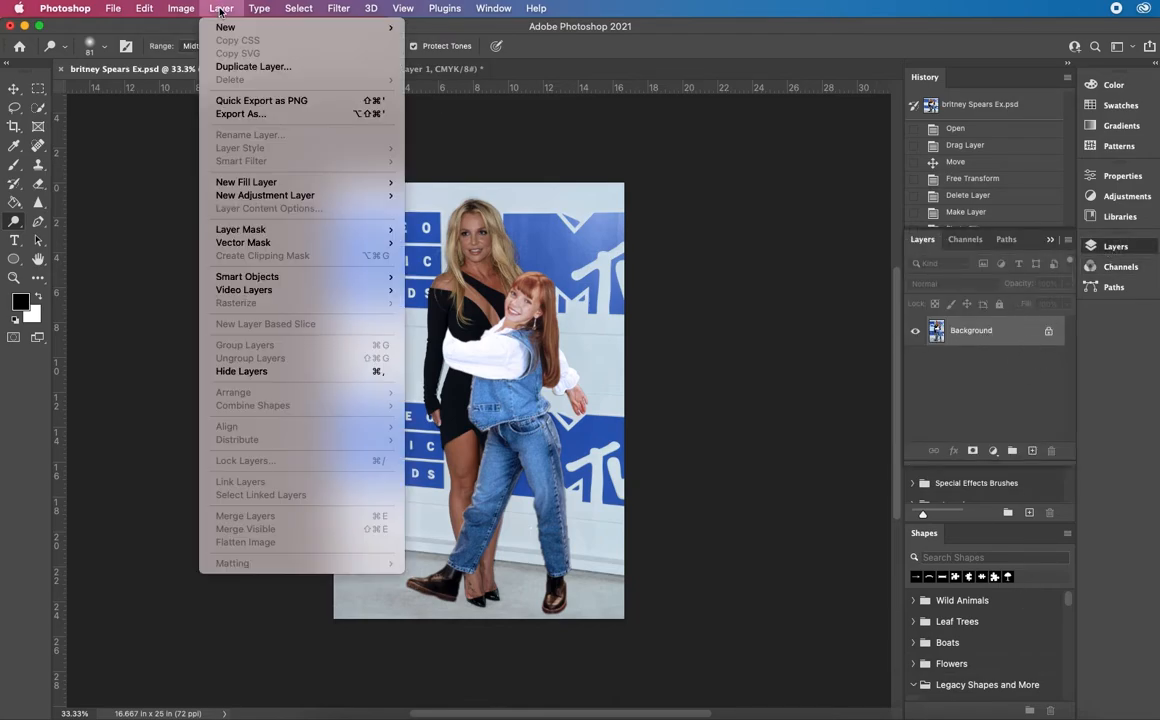
mouse_move(181, 9)
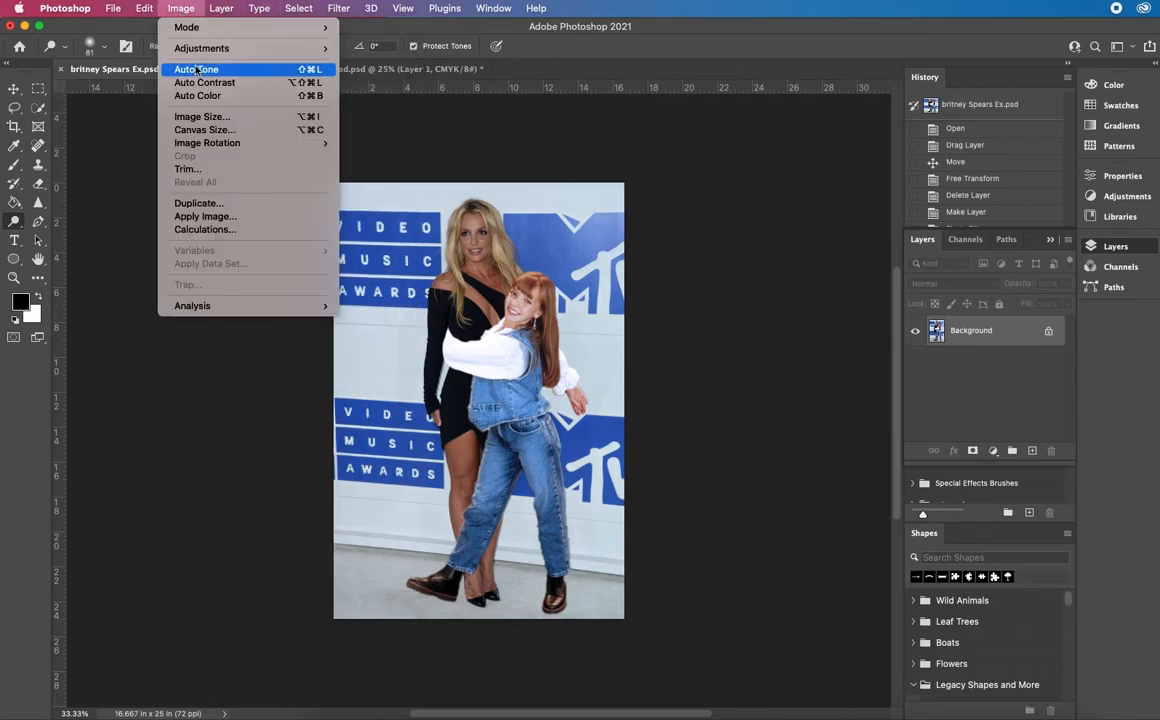
mouse_move(223, 52)
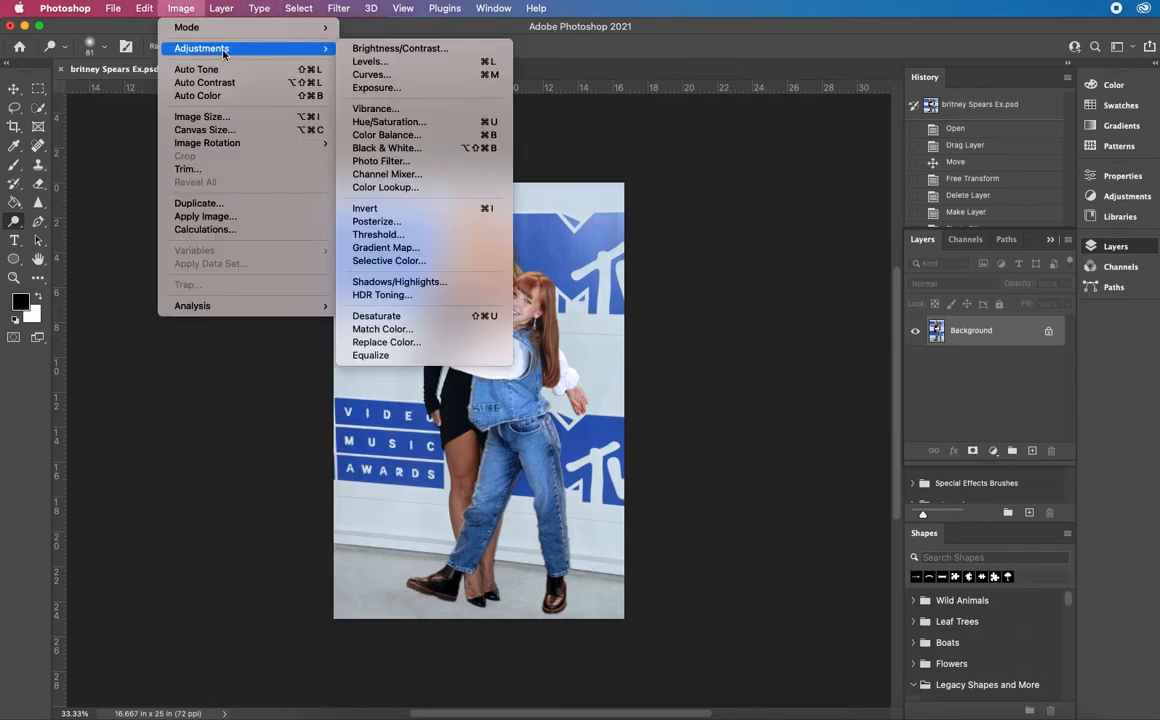
click(391, 161)
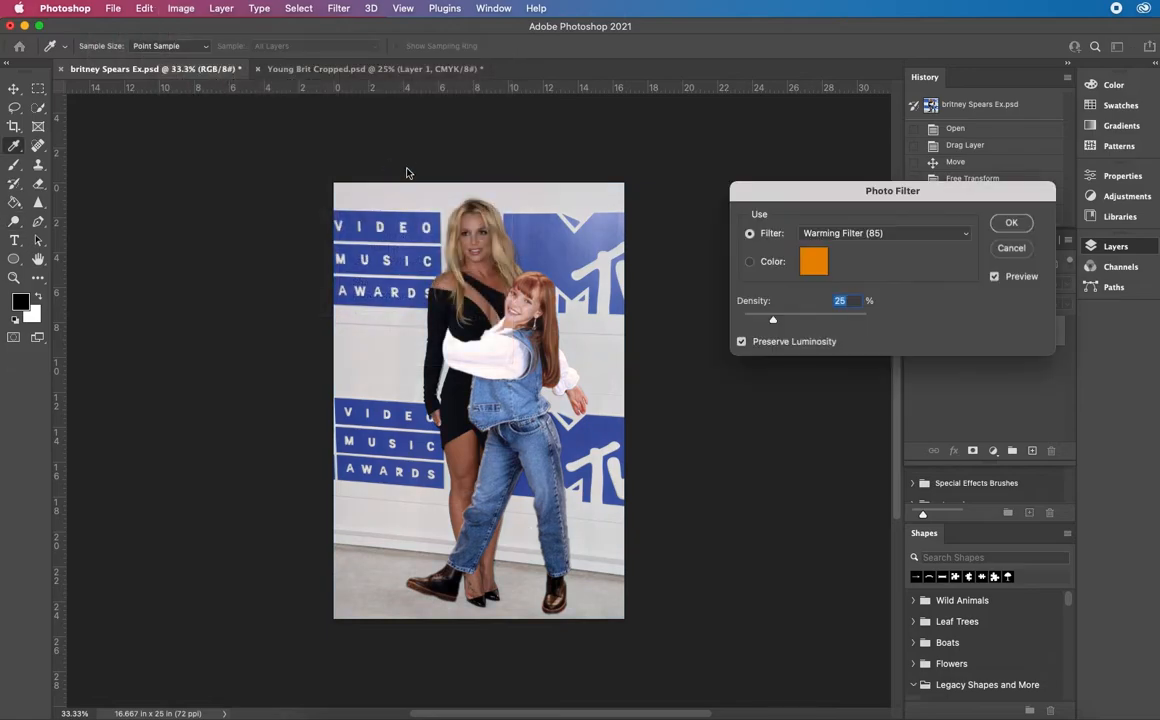
click(909, 236)
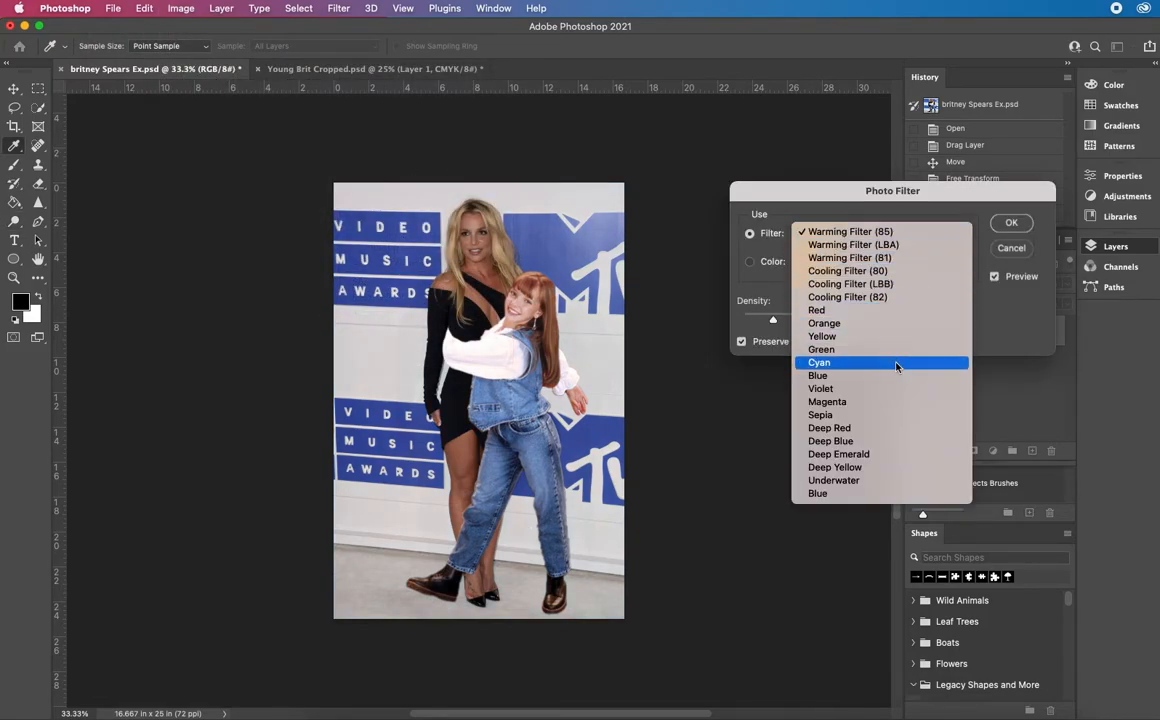
click(937, 297)
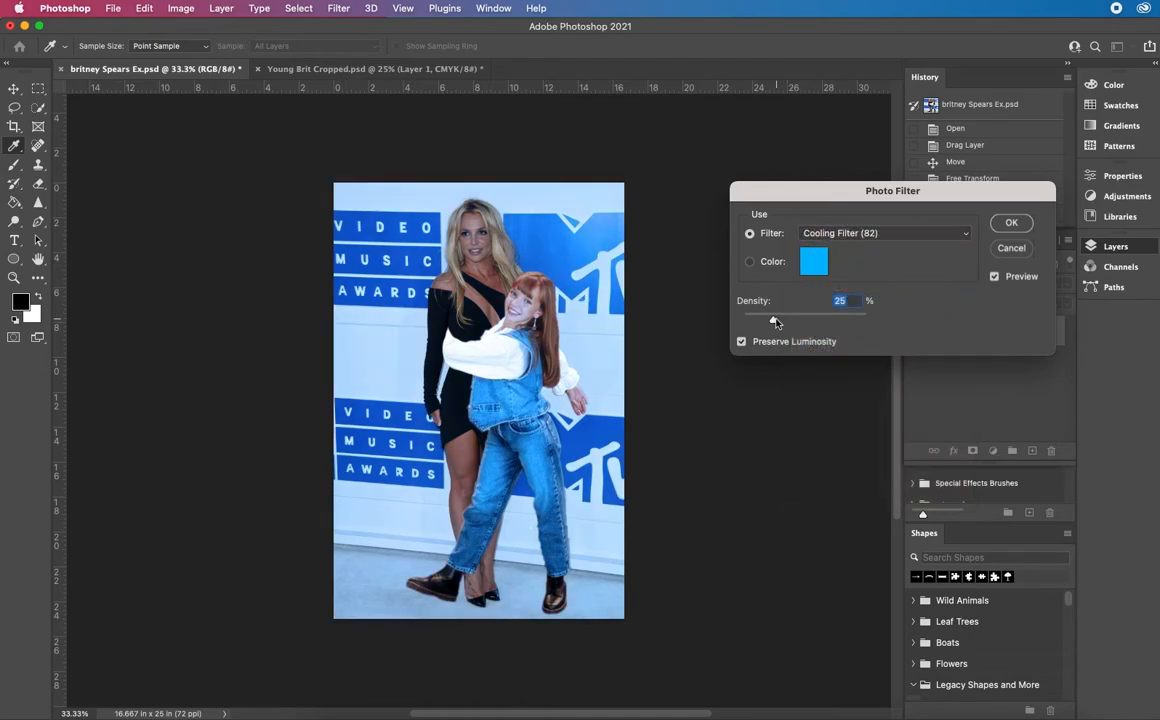
drag(775, 321, 756, 324)
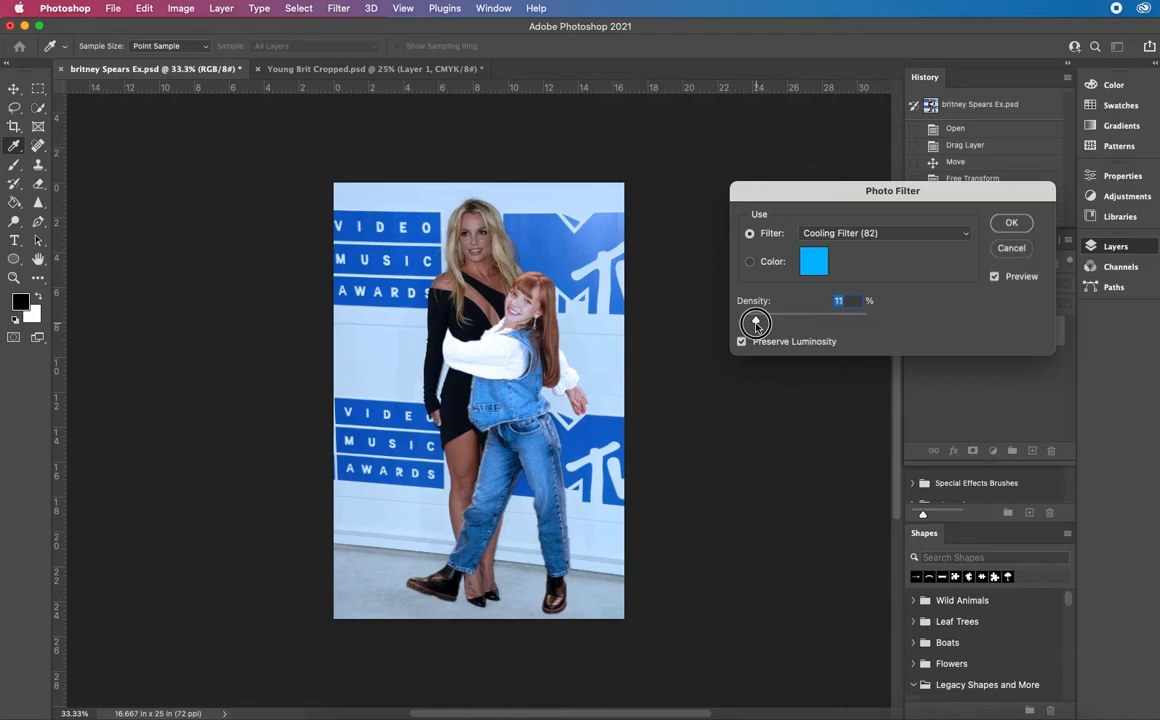
click(1010, 224)
key(o)
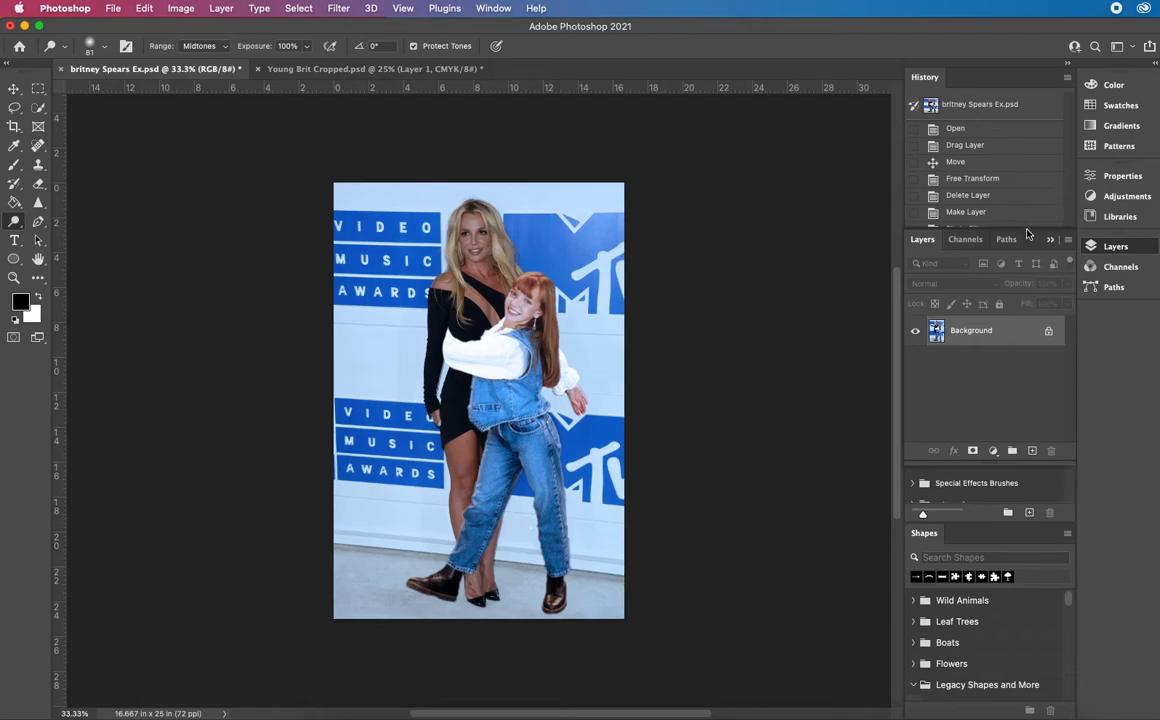
Step back in the history to the Photo Filter state before the image was flattened, and display the layers again
drag(1027, 229, 1010, 360)
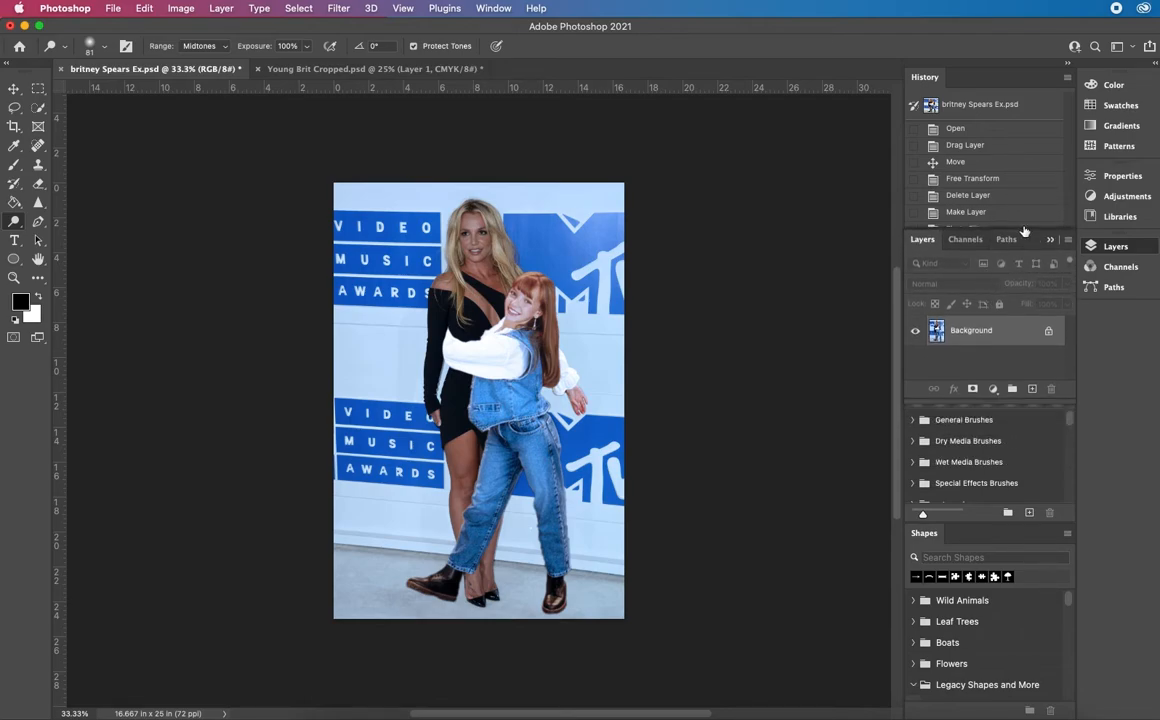
click(1050, 239)
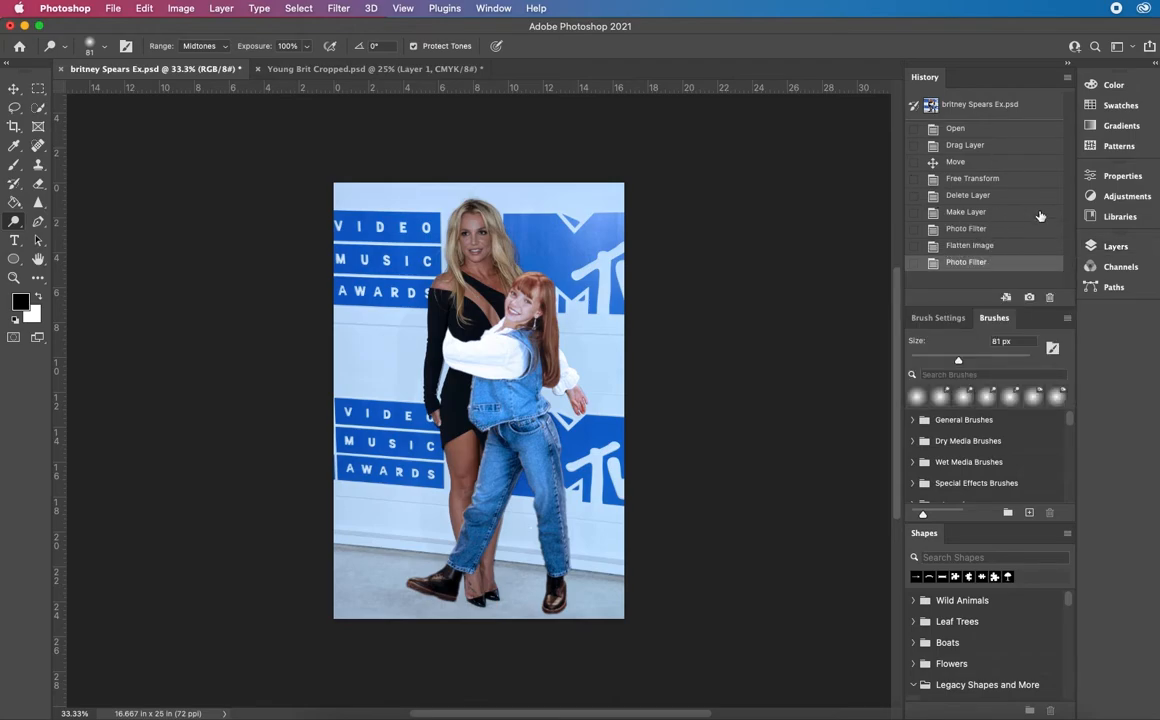
click(495, 8)
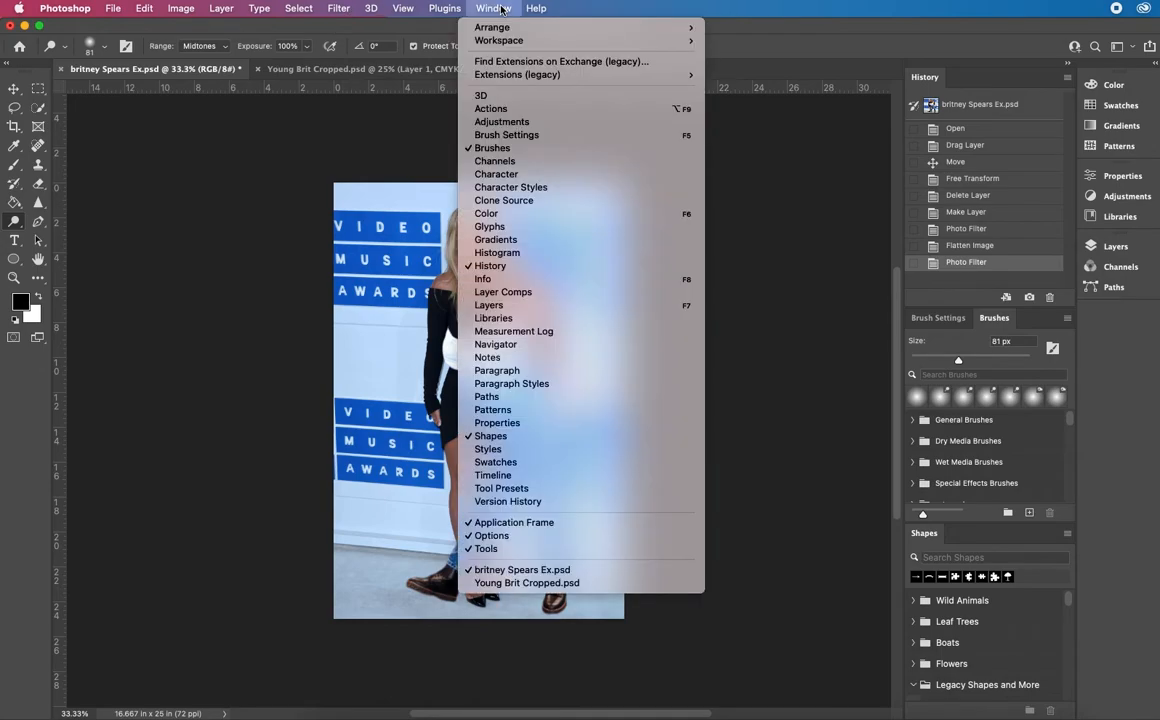
mouse_move(536, 8)
mouse_move(494, 12)
click(996, 245)
click(968, 229)
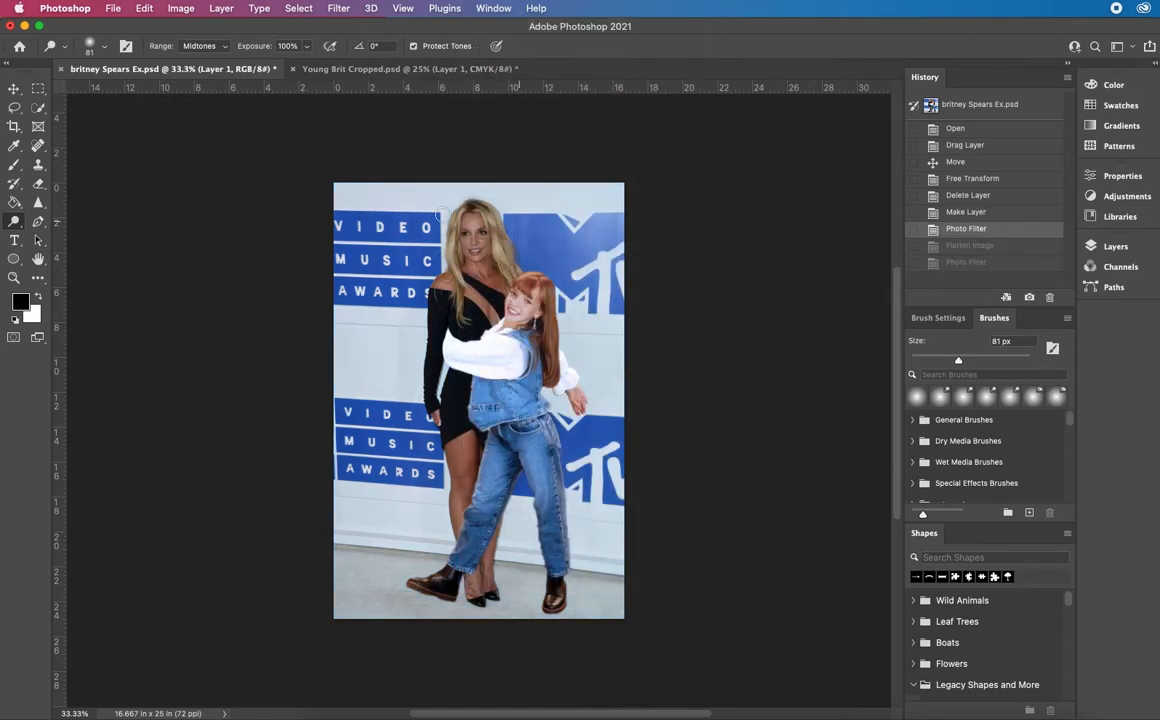
click(1129, 249)
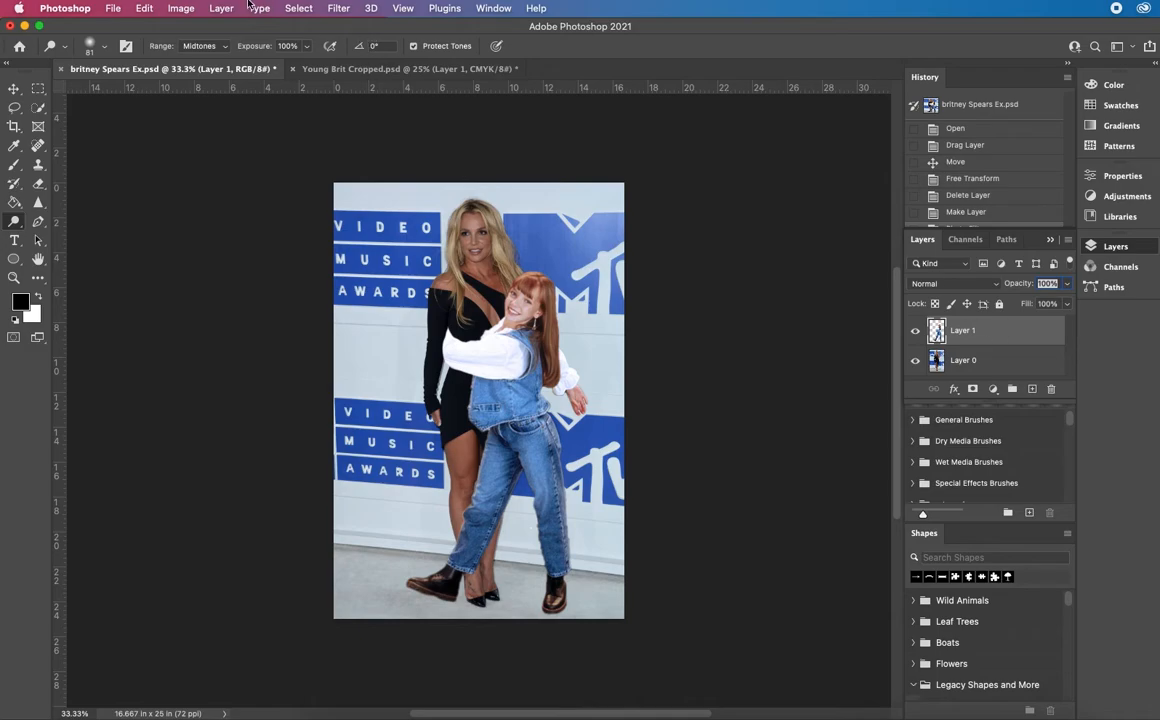
Try a Hue/Saturation adjustment on Layer 1 with hue +4, saturation +17 and lightness +3, then cancel it
click(177, 9)
mouse_move(195, 50)
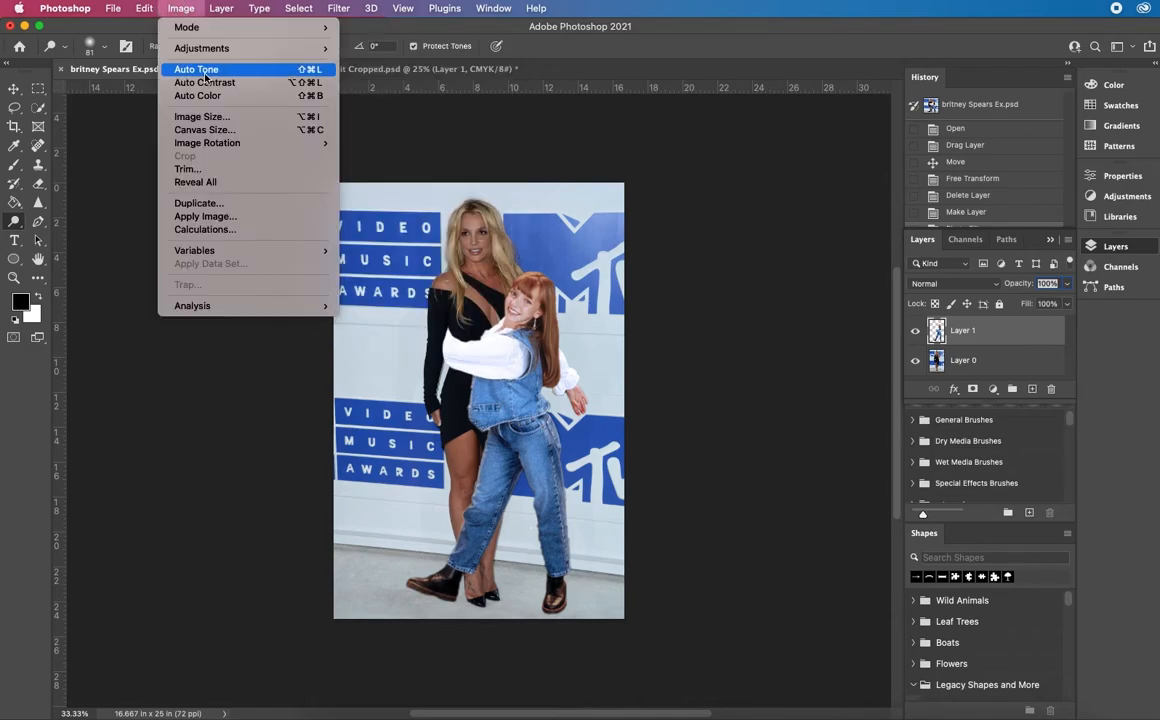
click(205, 75)
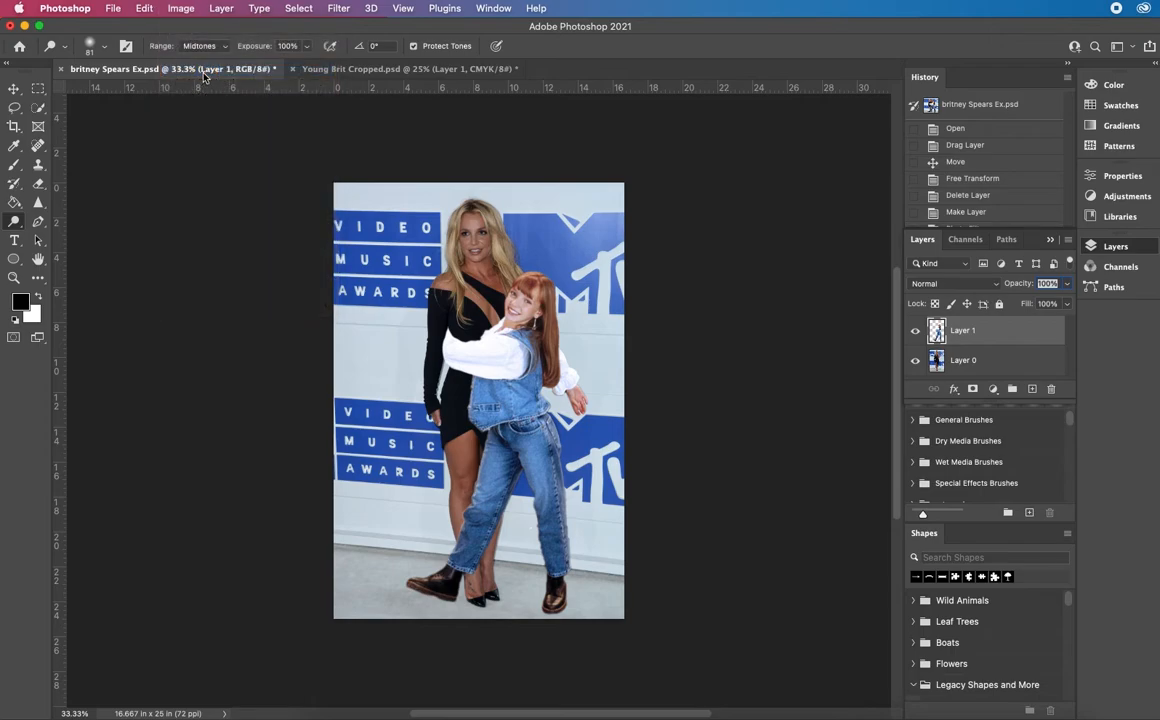
click(182, 9)
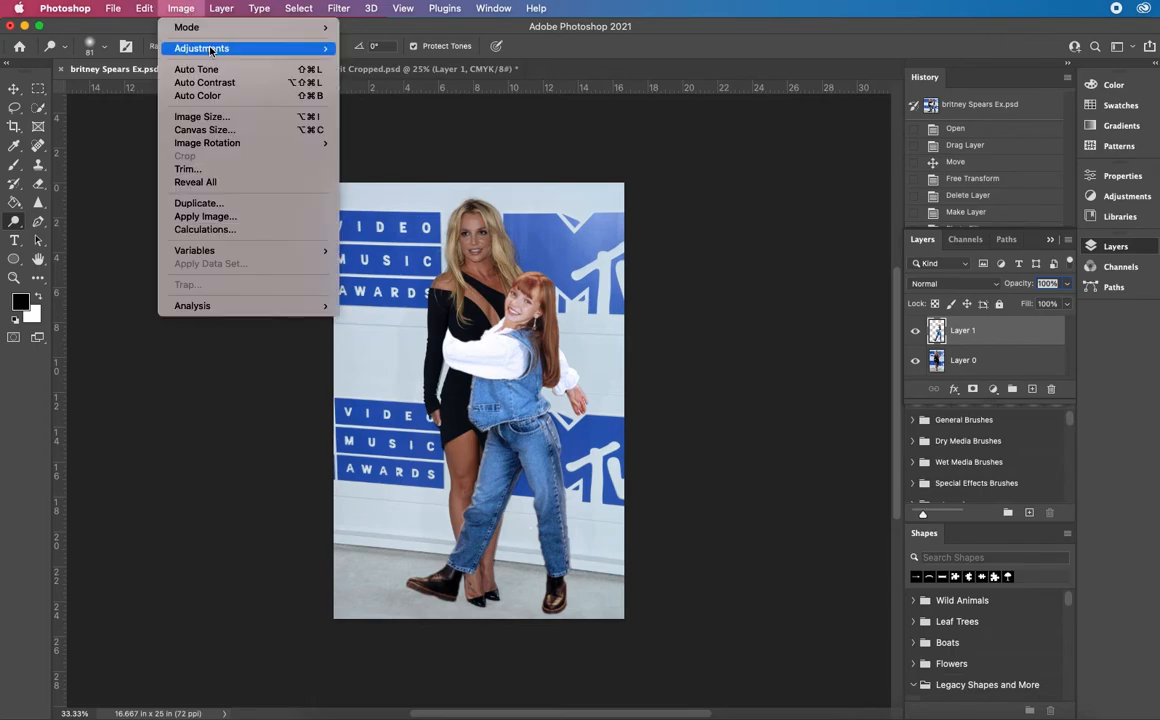
mouse_move(222, 47)
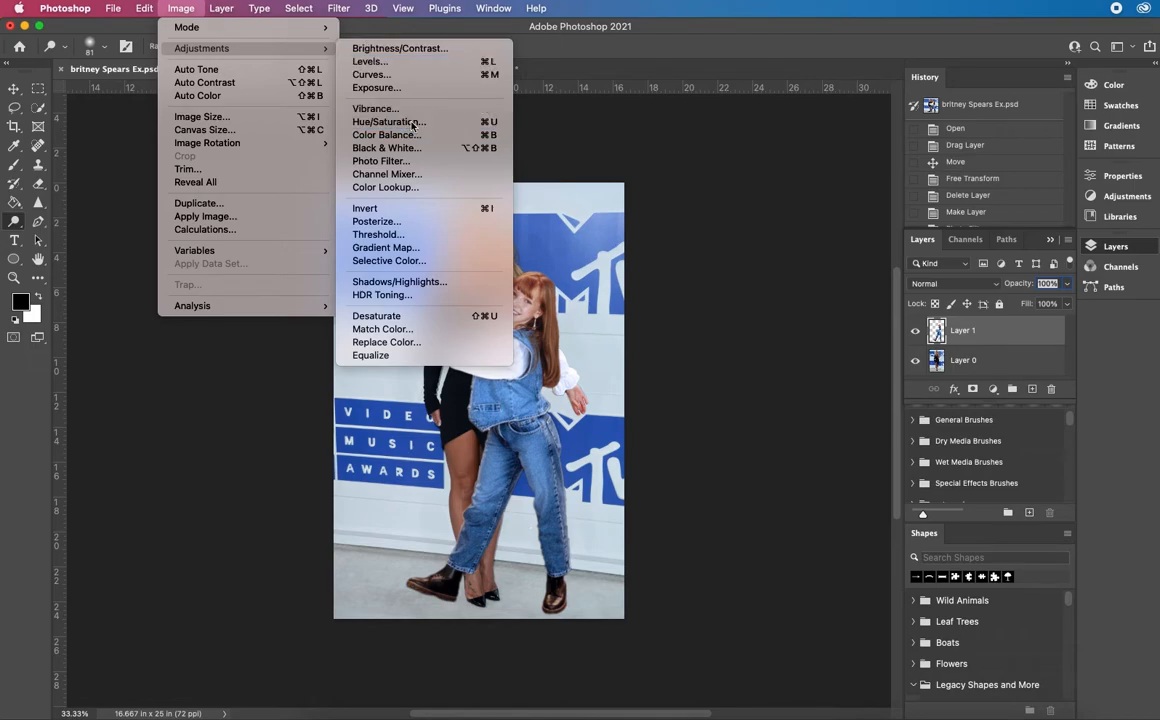
click(377, 119)
drag(671, 167, 888, 168)
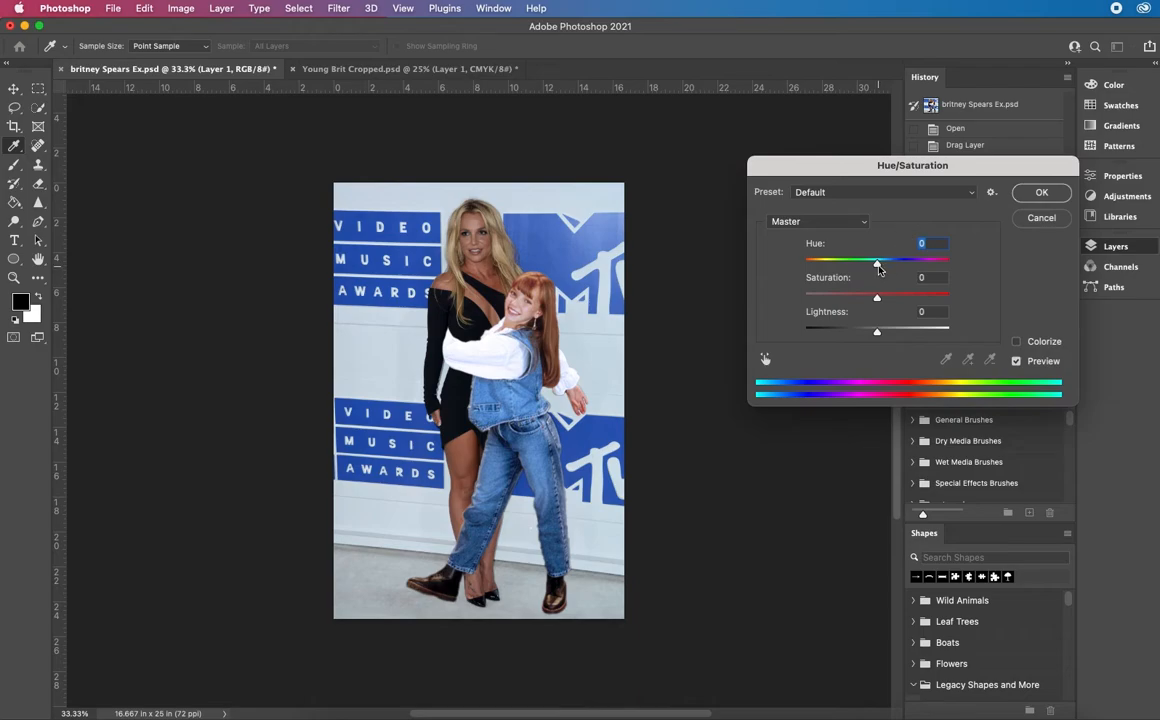
drag(877, 300, 888, 298)
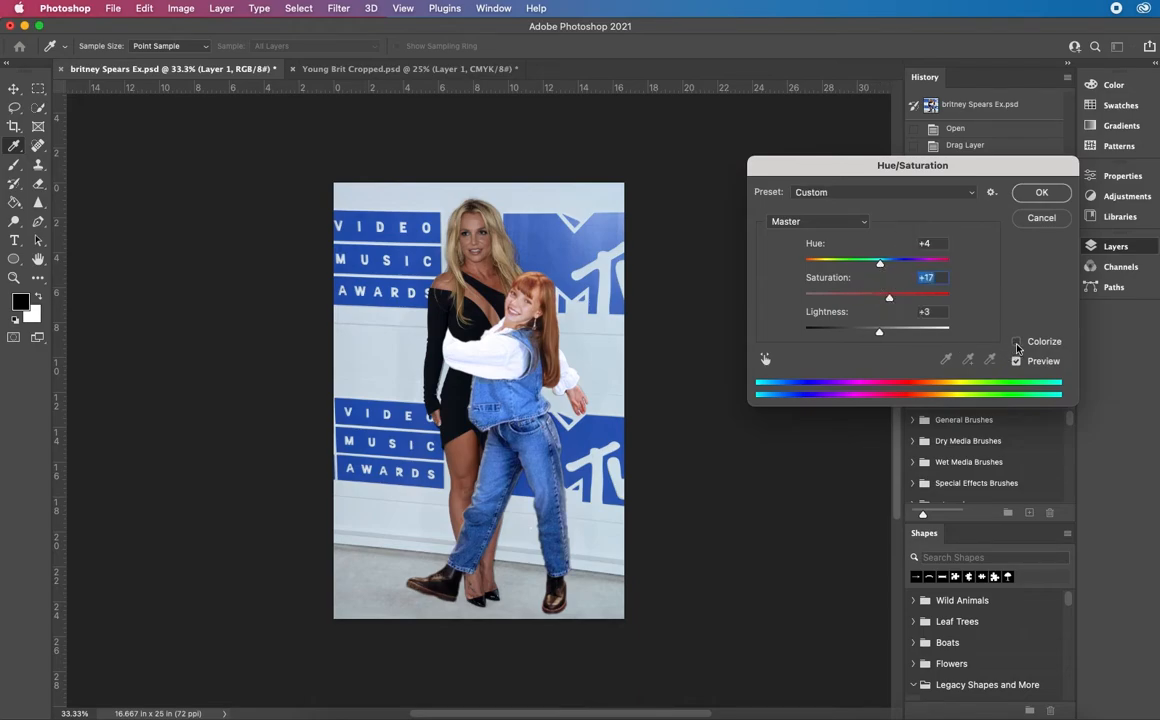
click(1045, 219)
Raise both the vibrance and the saturation of Layer 1 with a Vibrance adjustment
click(181, 8)
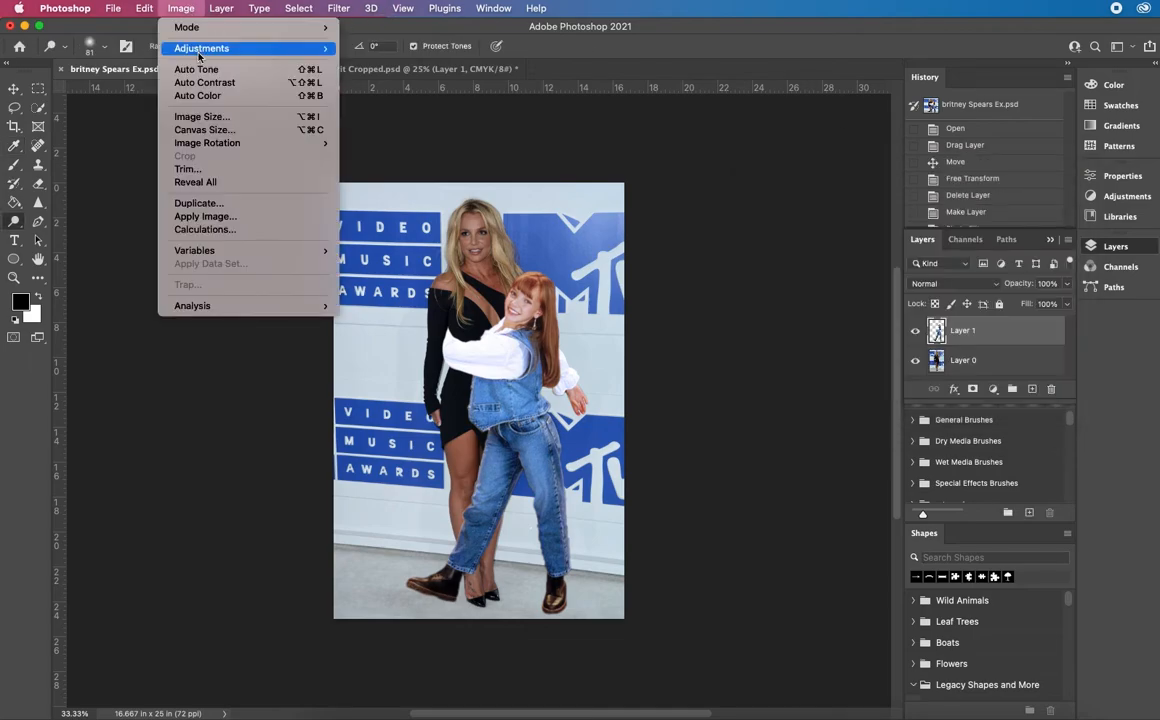
mouse_move(280, 48)
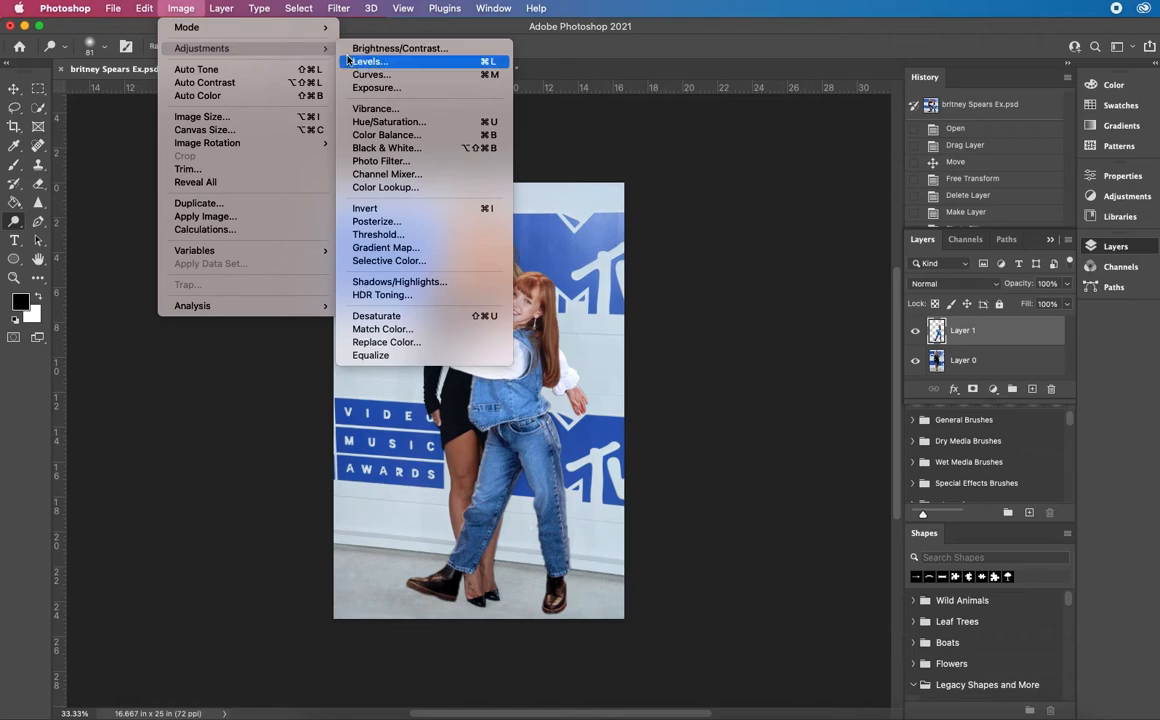
click(398, 110)
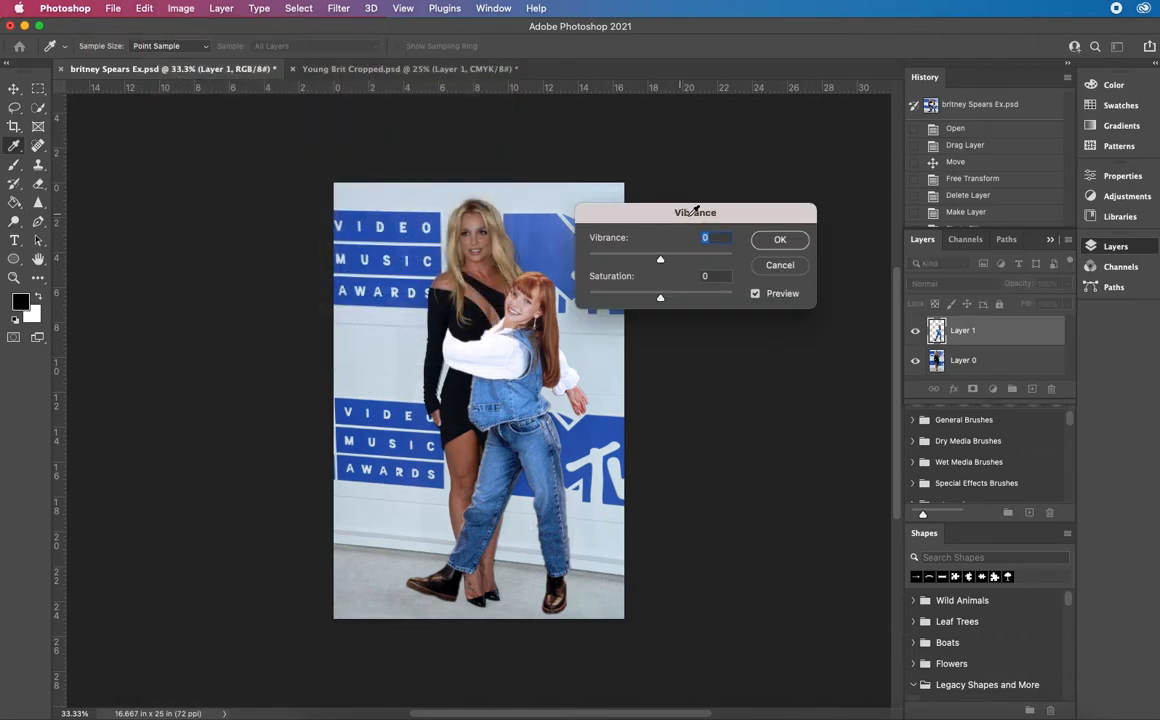
drag(660, 260, 677, 262)
drag(660, 301, 685, 302)
click(685, 302)
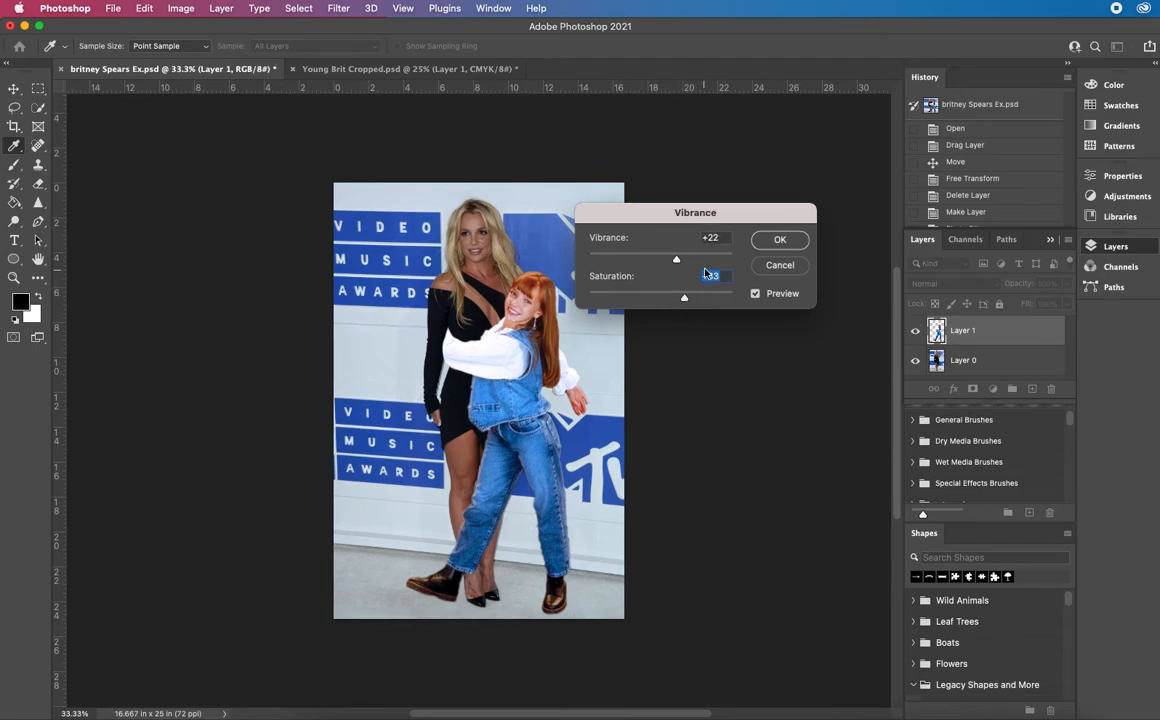
drag(676, 265, 684, 263)
click(780, 242)
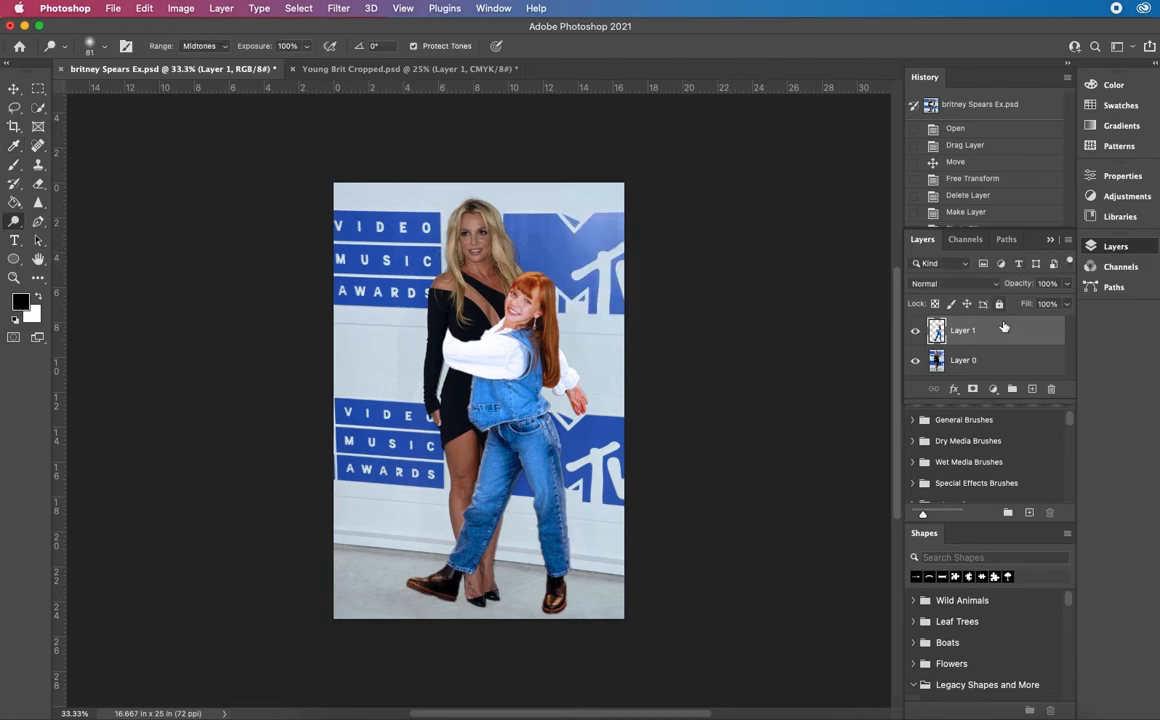
Flatten the composite and set up a Photo Filter on it with Cooling Filter (82) at 14% density
click(221, 9)
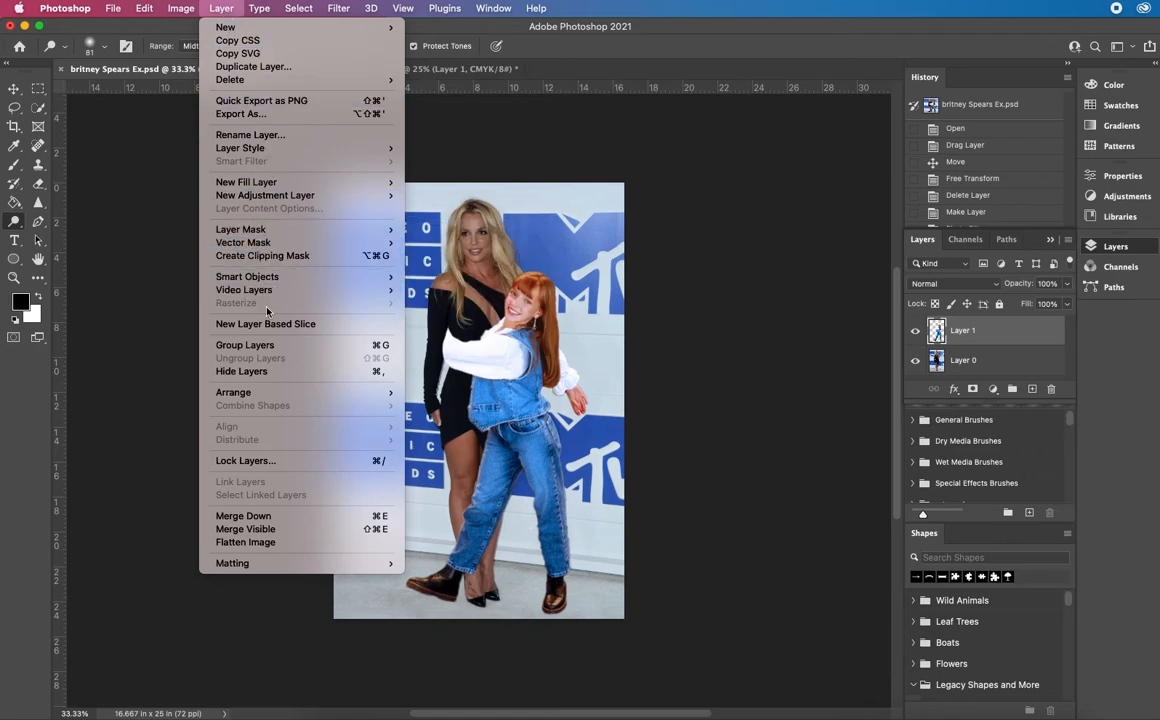
click(262, 542)
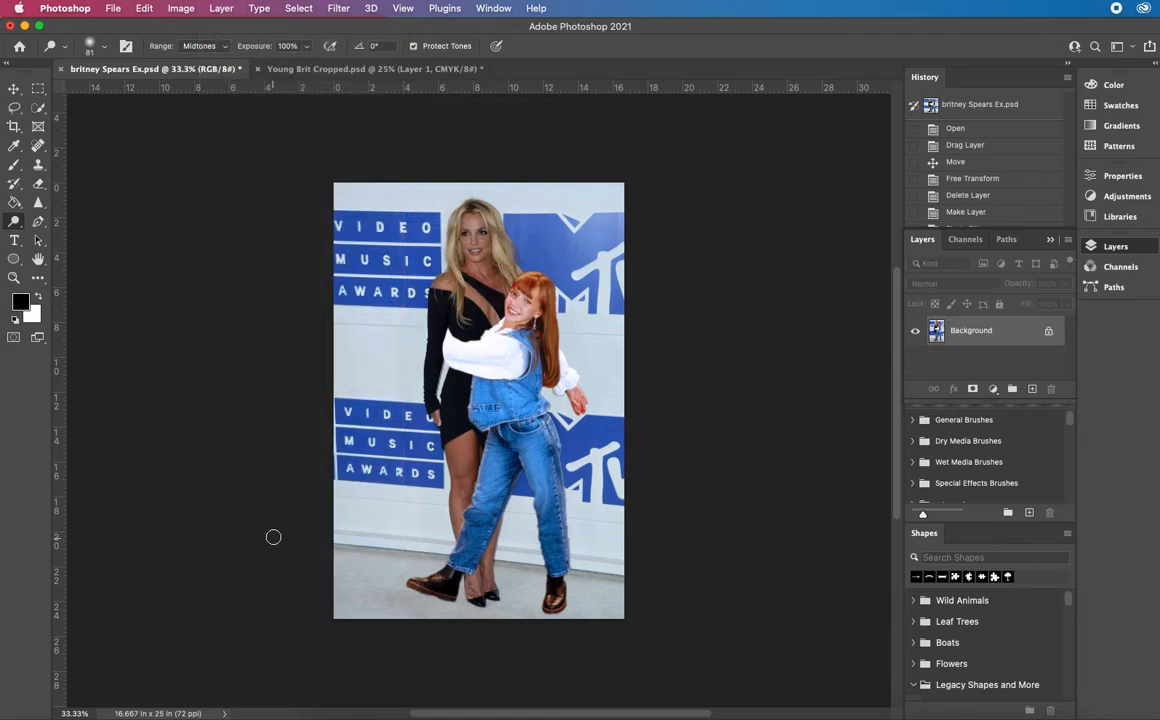
click(170, 10)
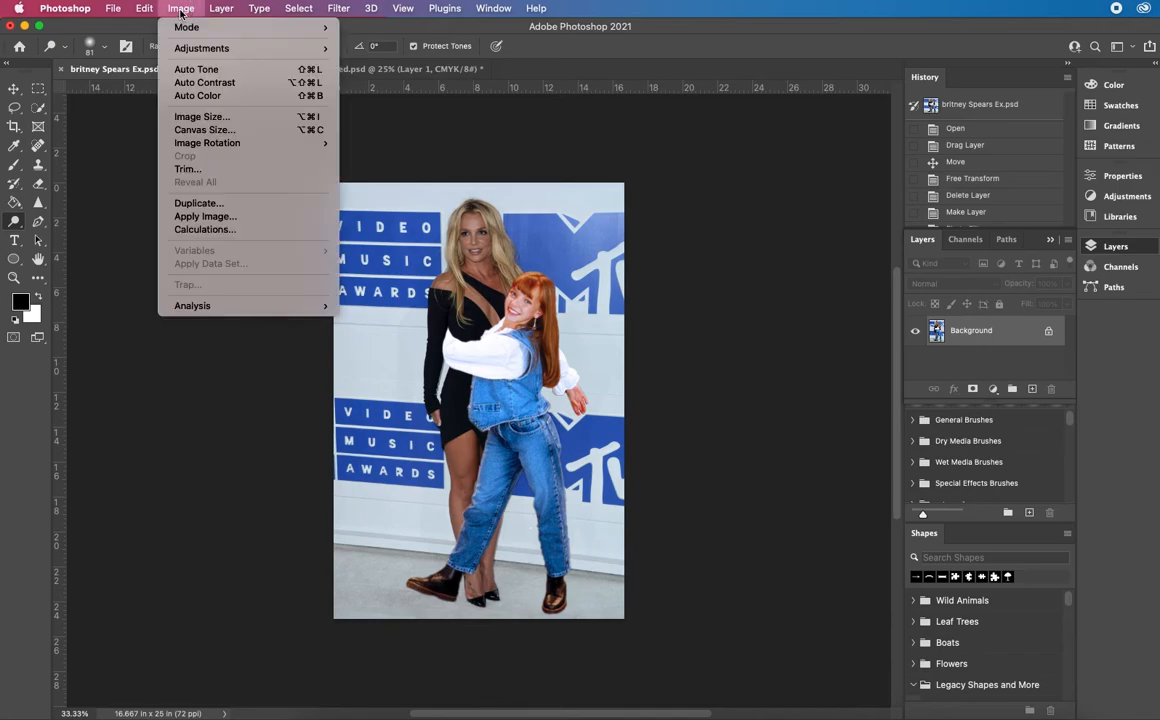
mouse_move(212, 56)
mouse_move(300, 48)
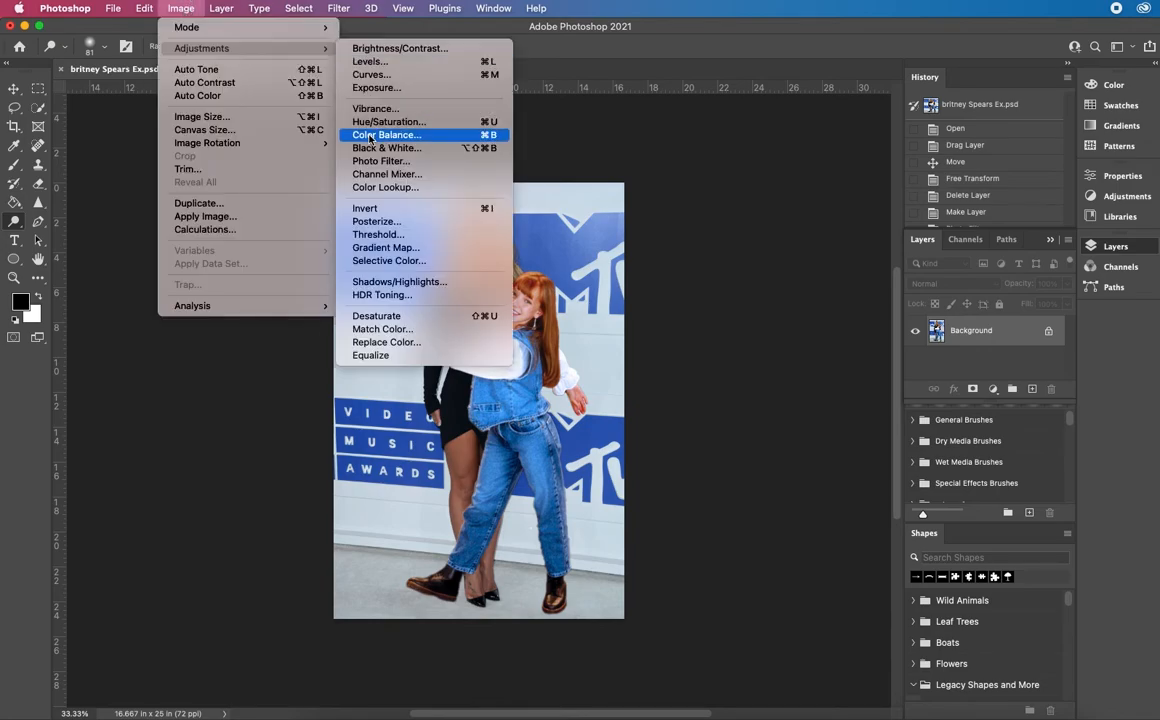
click(374, 162)
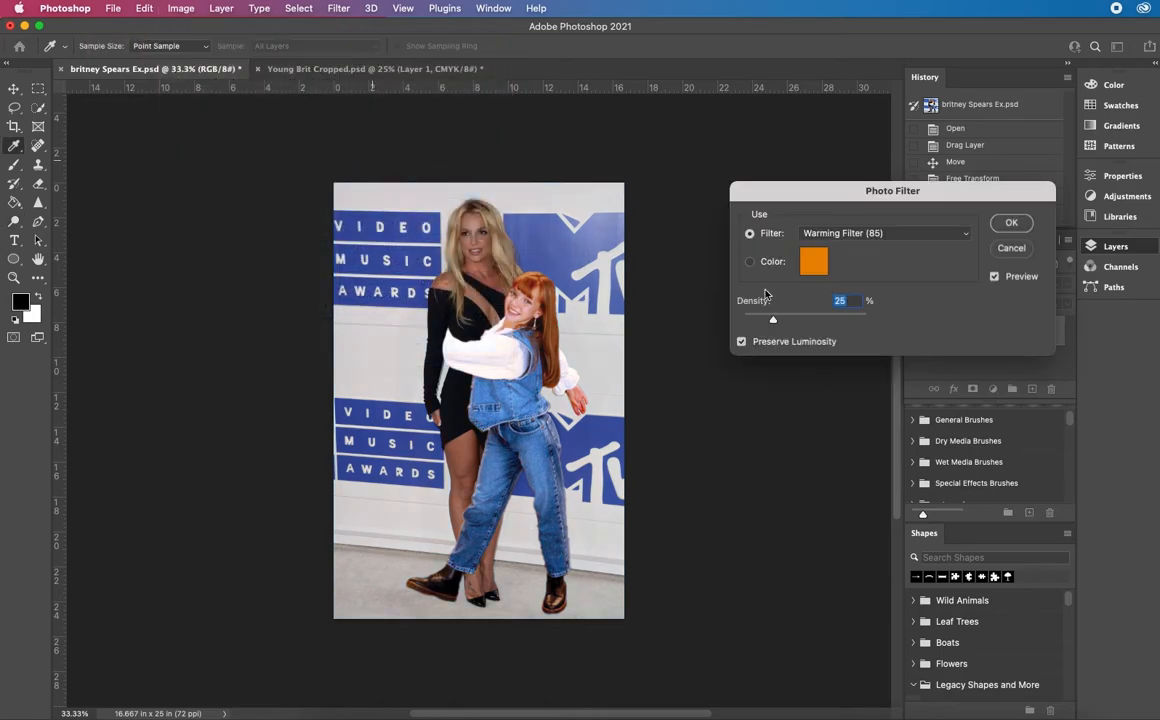
click(908, 231)
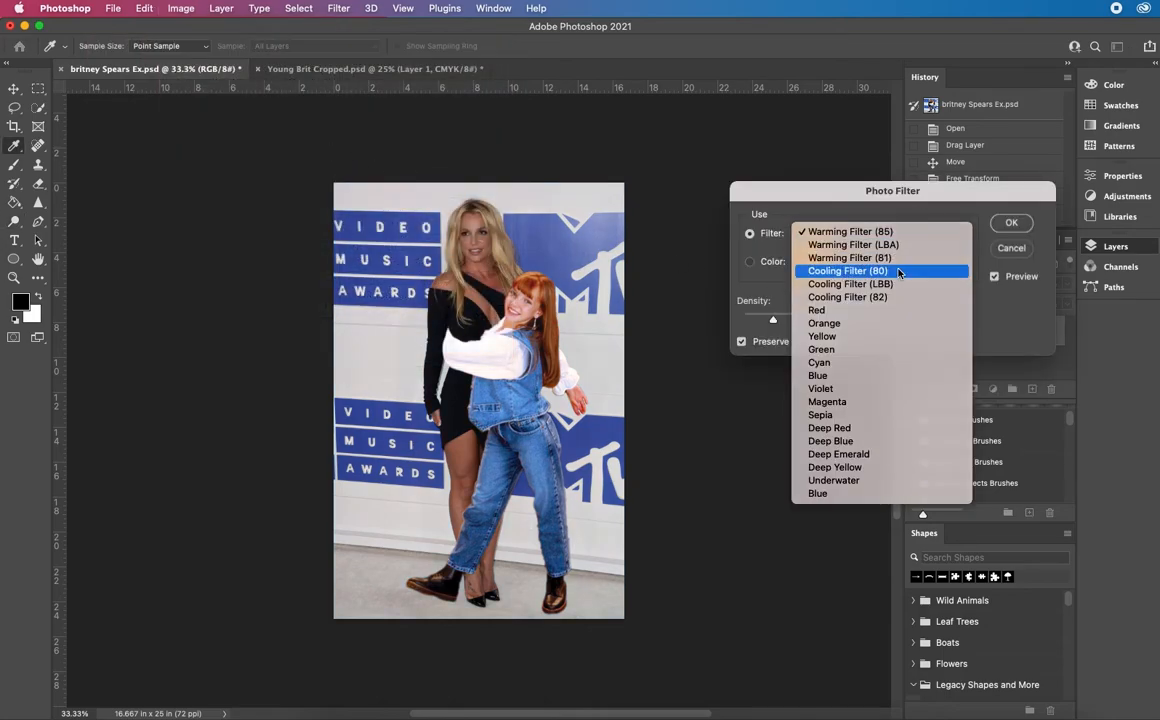
click(898, 271)
click(913, 236)
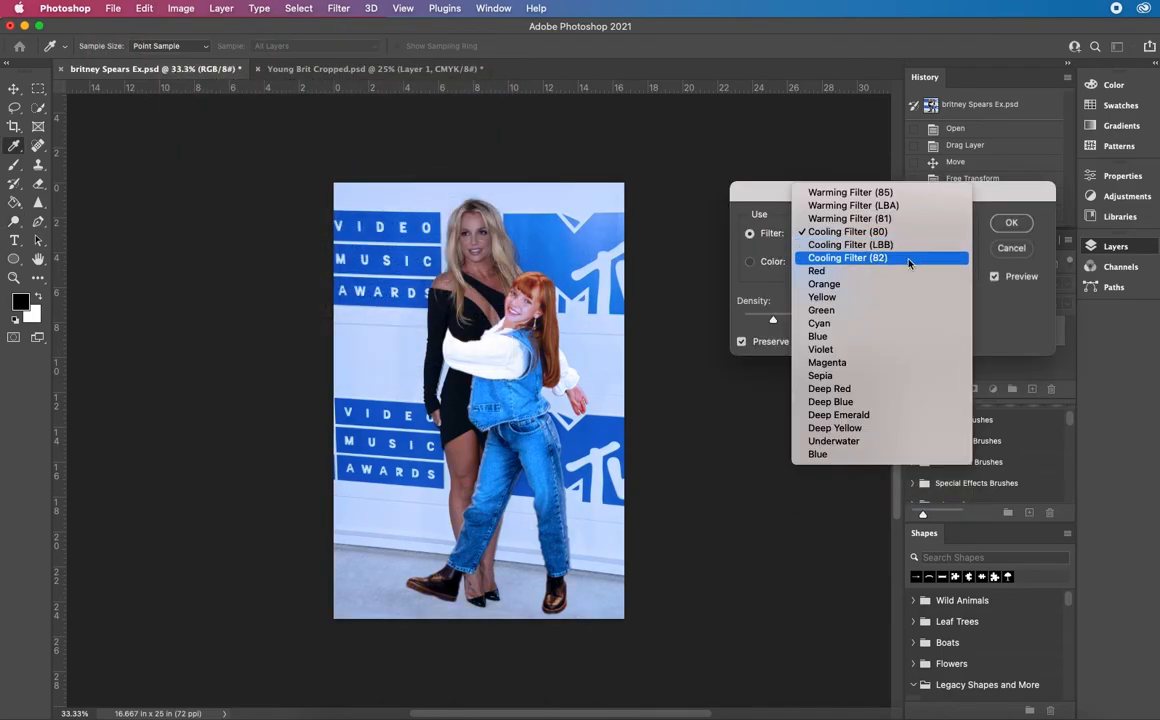
click(910, 259)
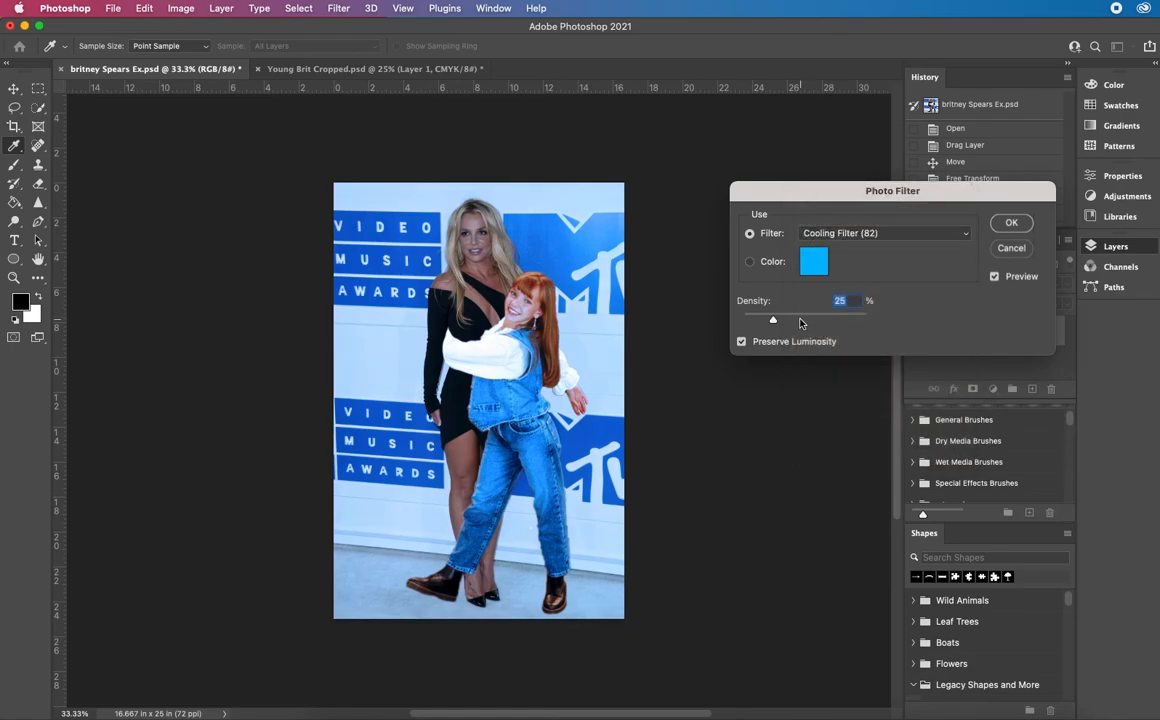
drag(776, 322, 759, 321)
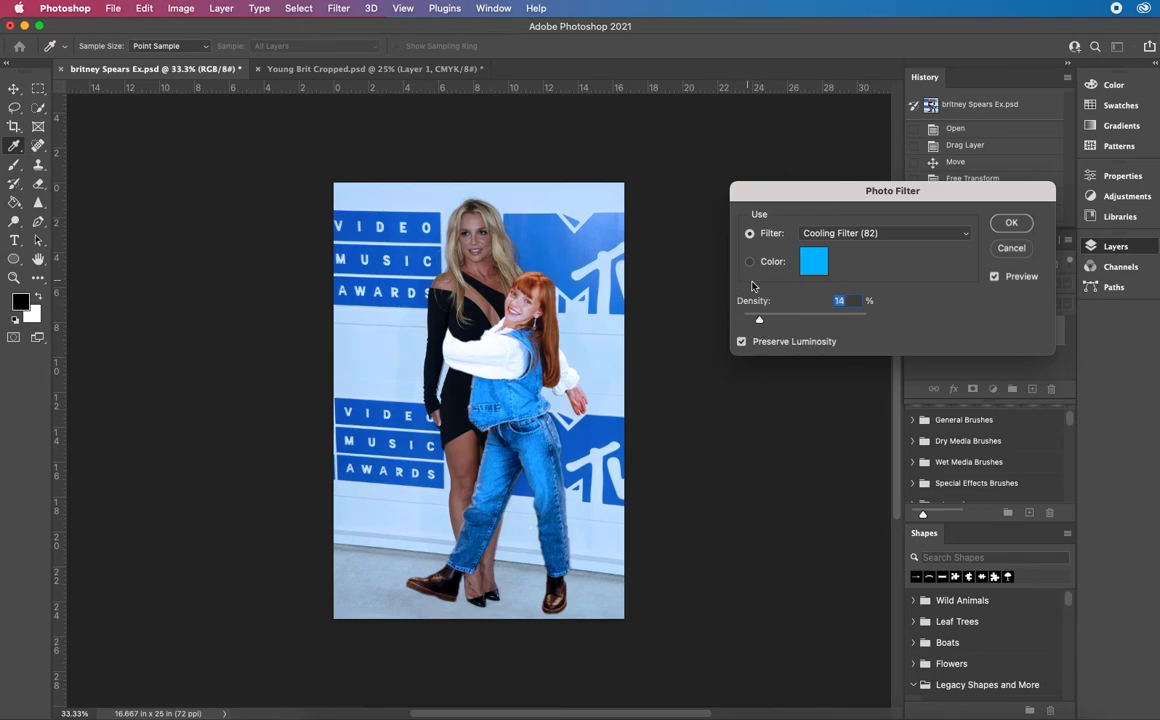